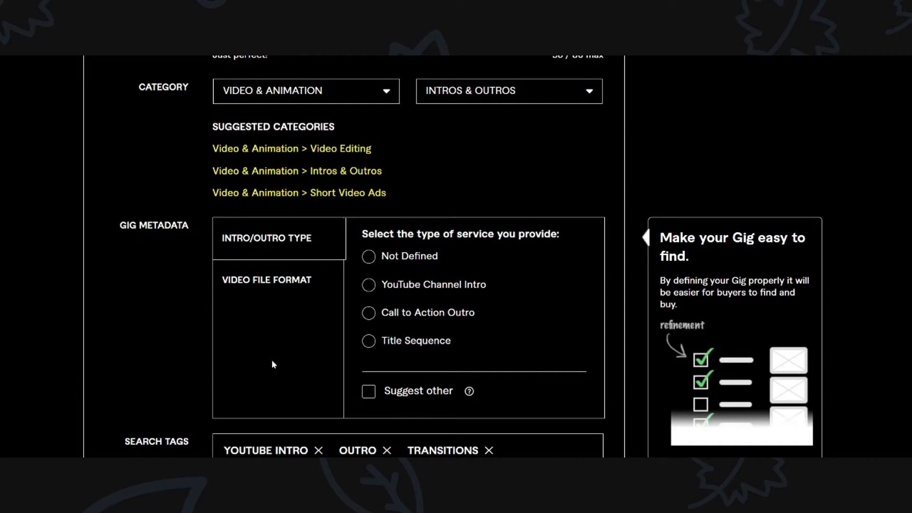
# Review the gig metadata and search tags, and save the overview to continue to the pricing stage
pyautogui.scroll(-1, 272, 360)
pyautogui.scroll(-2, 272, 360)
pyautogui.scroll(-1, 274, 365)
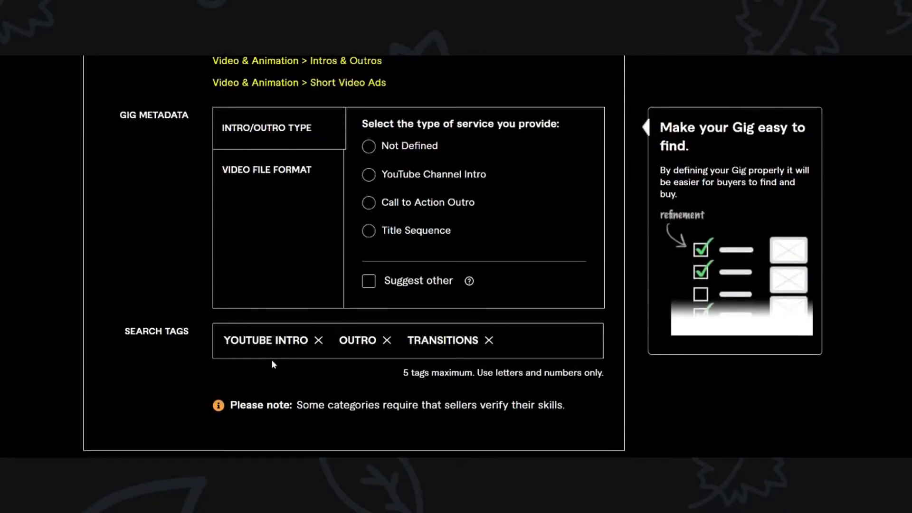
pyautogui.scroll(-1, 272, 360)
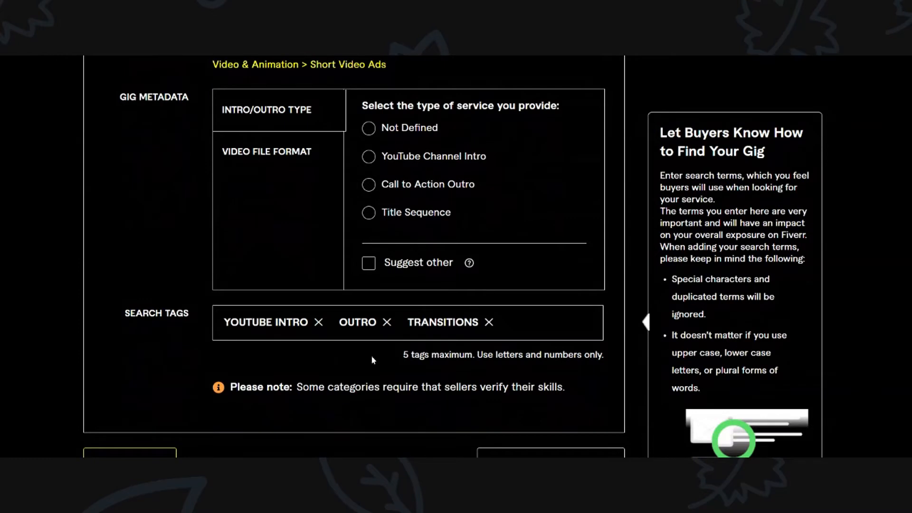
pyautogui.click(460, 373)
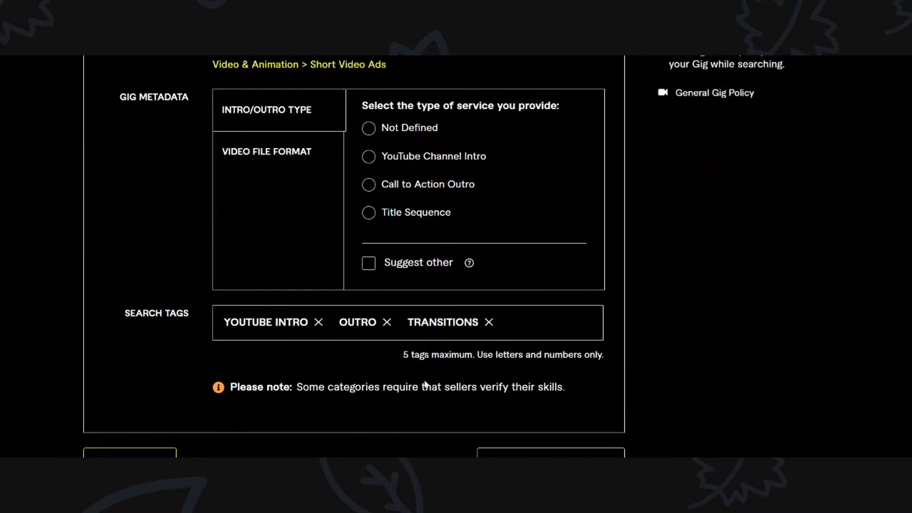
pyautogui.scroll(-2, 425, 384)
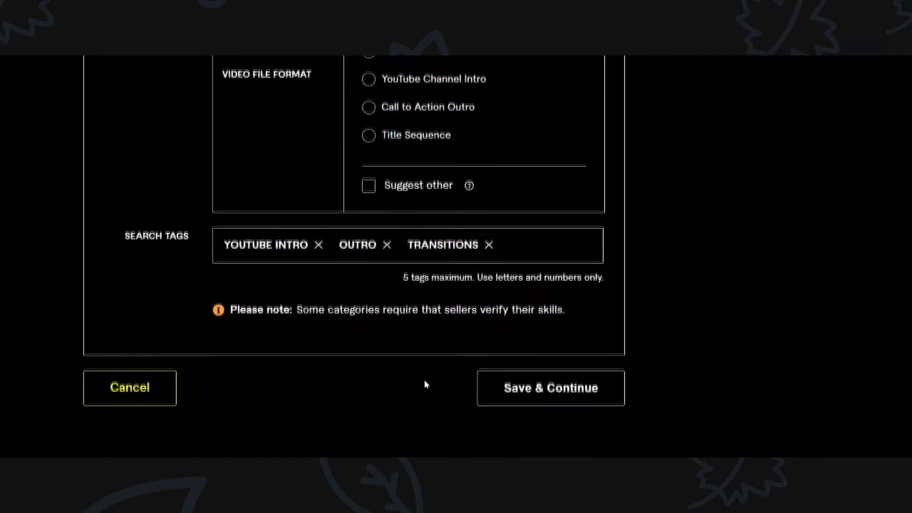
pyautogui.scroll(-1, 425, 383)
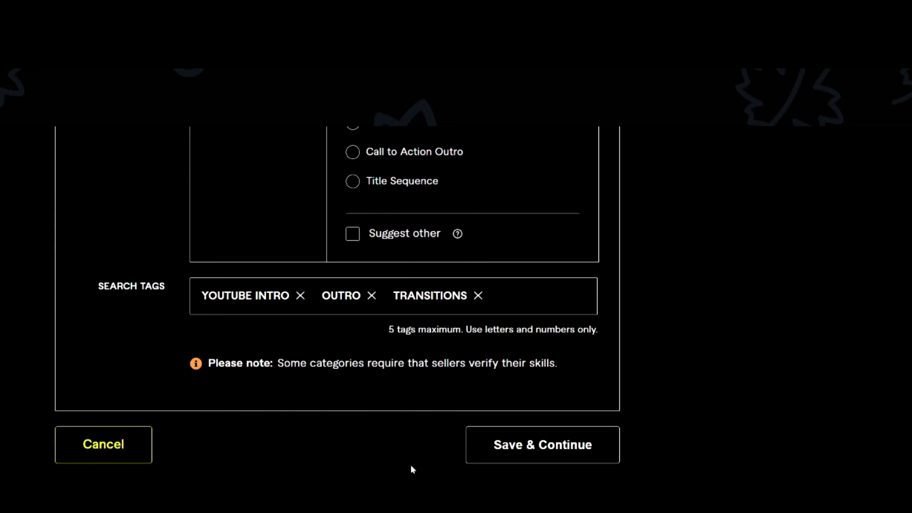
pyautogui.click(494, 452)
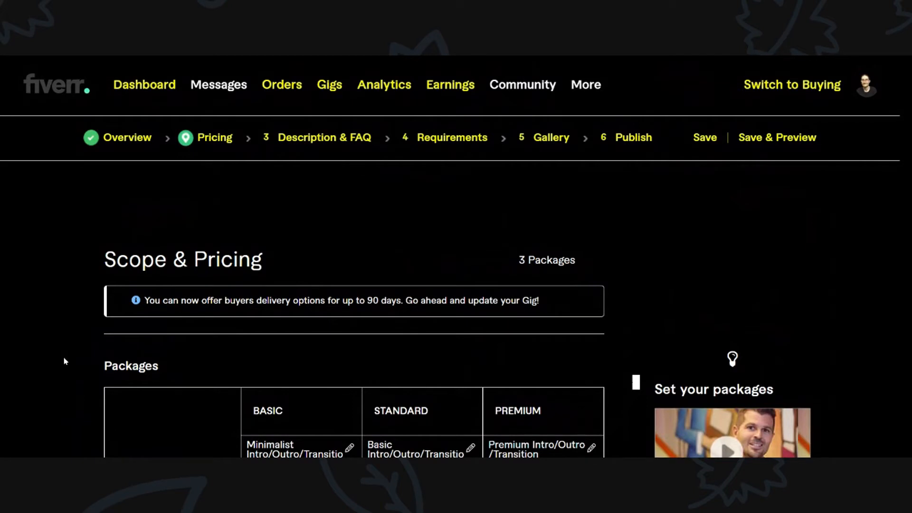
# Look through all delivery time options offered for the Basic package, leaving its current choice selected
pyautogui.scroll(-1, 65, 361)
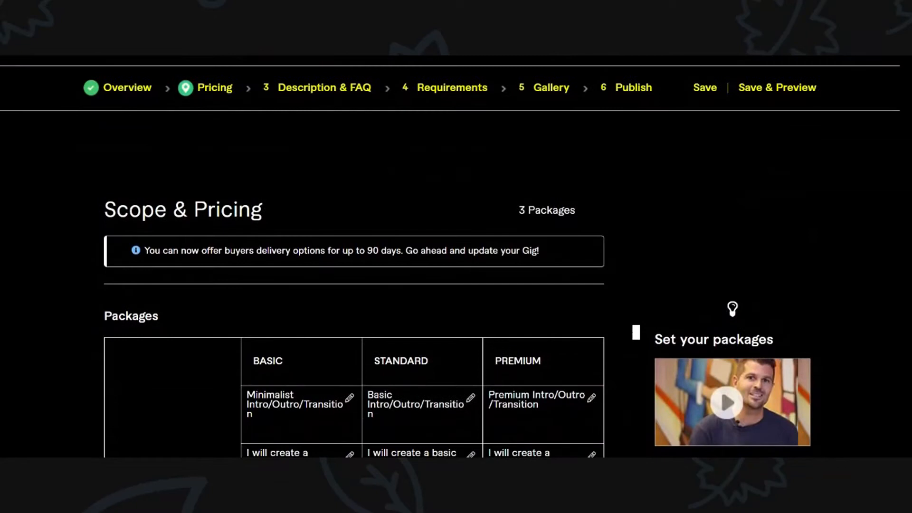
pyautogui.scroll(-1, 450, 256)
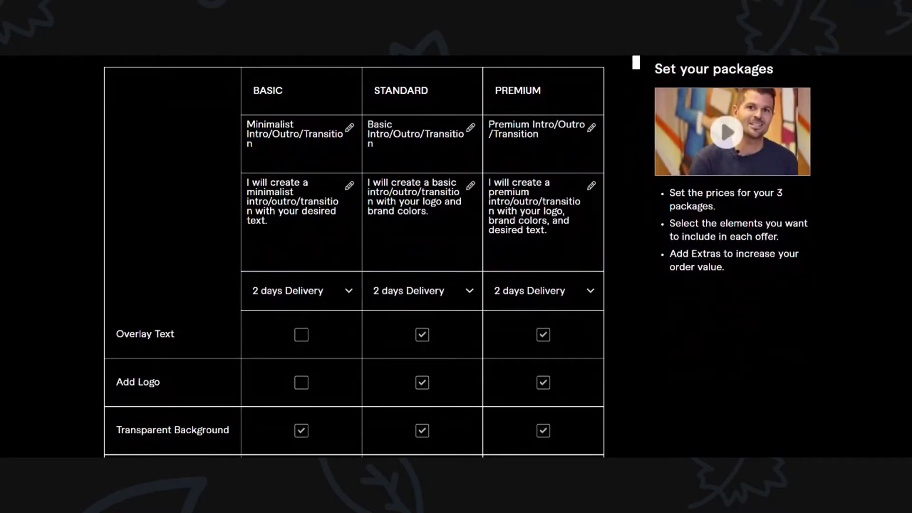
pyautogui.moveTo(119, 341)
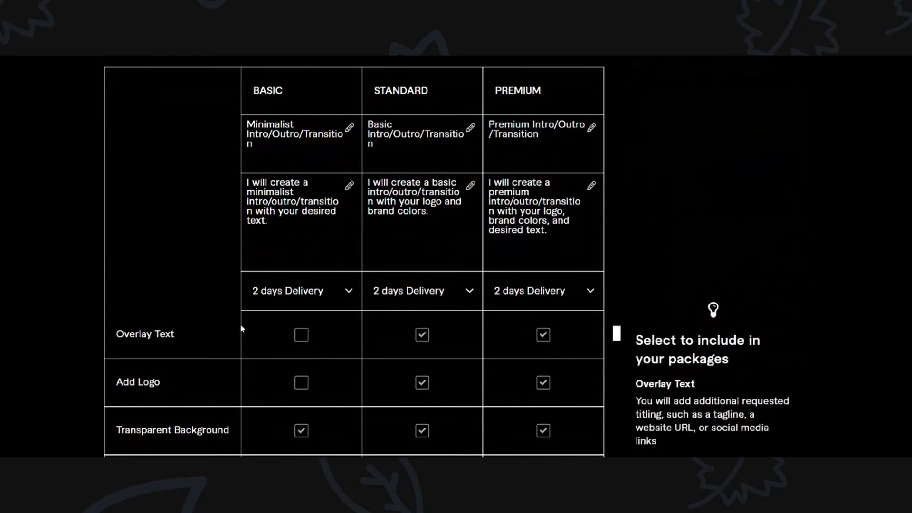
pyautogui.moveTo(259, 304)
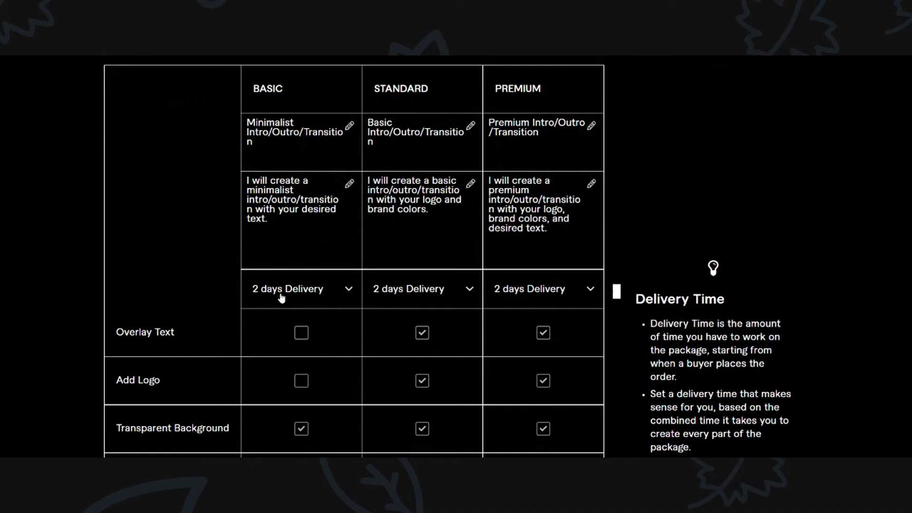
pyautogui.click(349, 298)
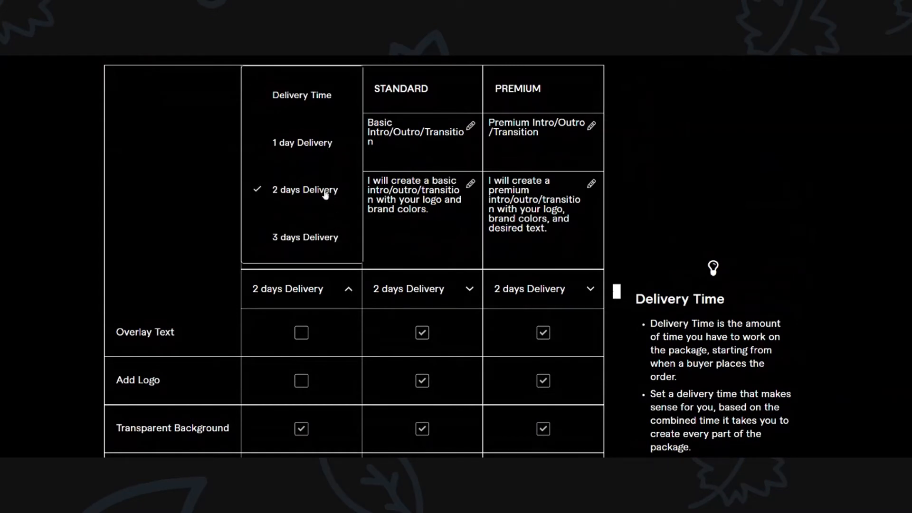
pyautogui.scroll(-3, 326, 195)
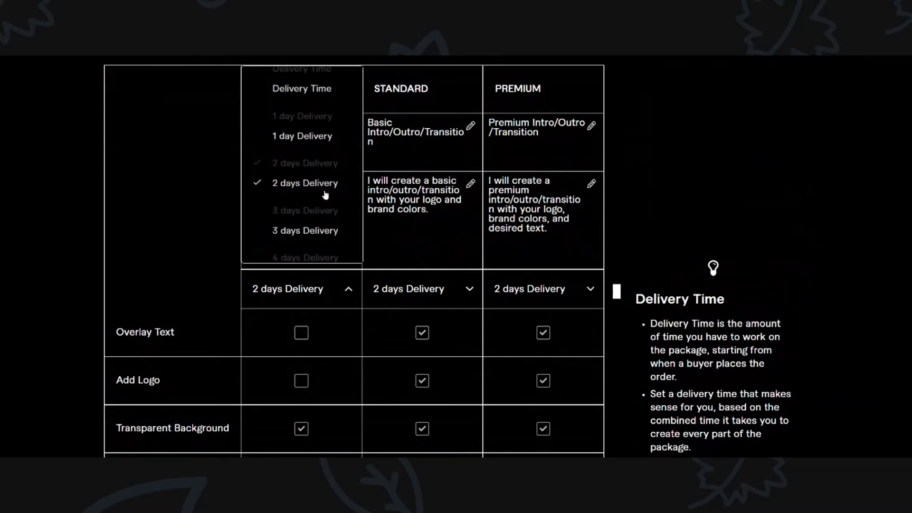
pyautogui.scroll(-1, 325, 195)
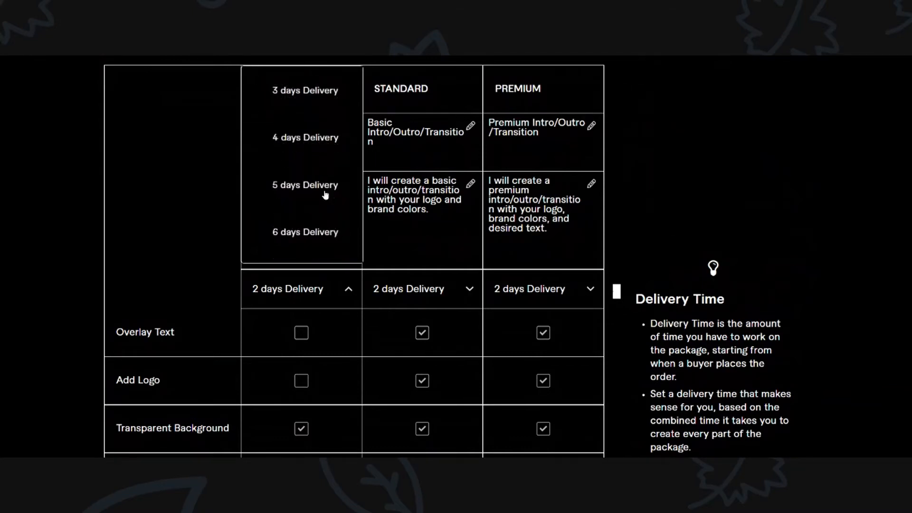
pyautogui.scroll(-3, 325, 195)
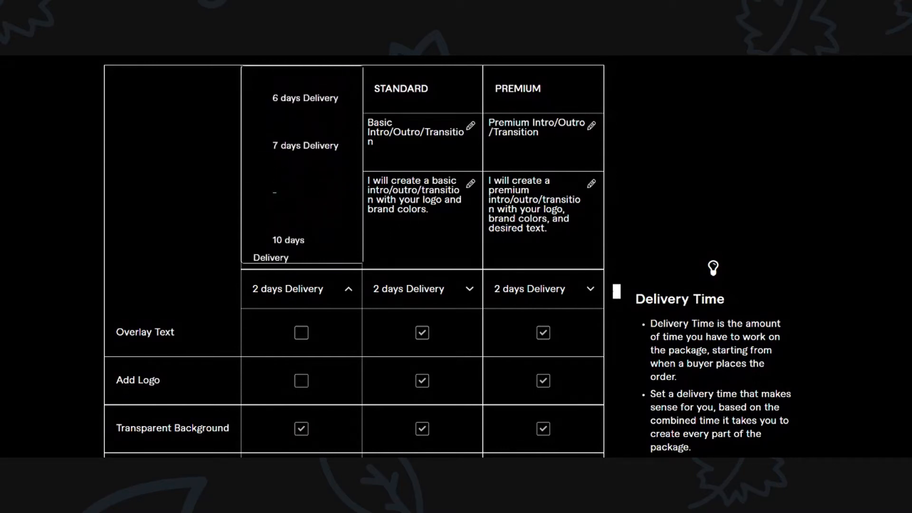
pyautogui.scroll(-2, 301, 164)
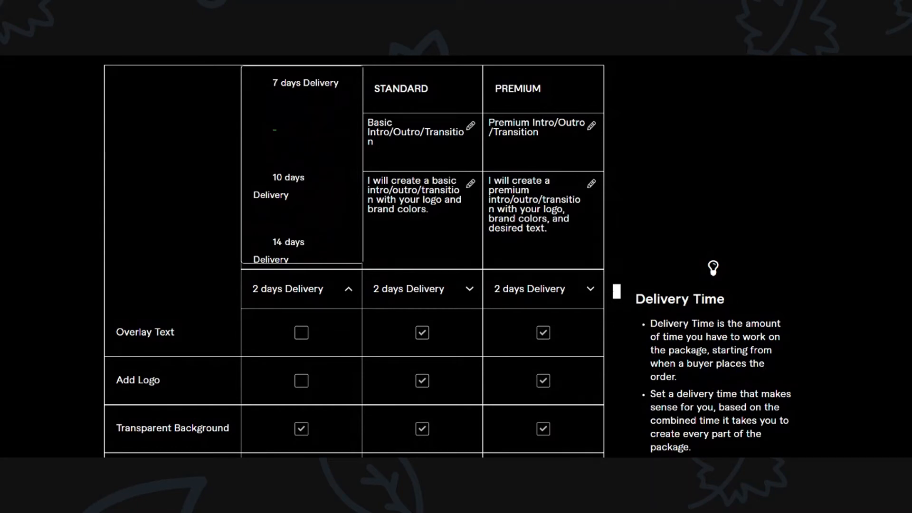
pyautogui.scroll(-2, 302, 164)
pyautogui.scroll(-1, 302, 164)
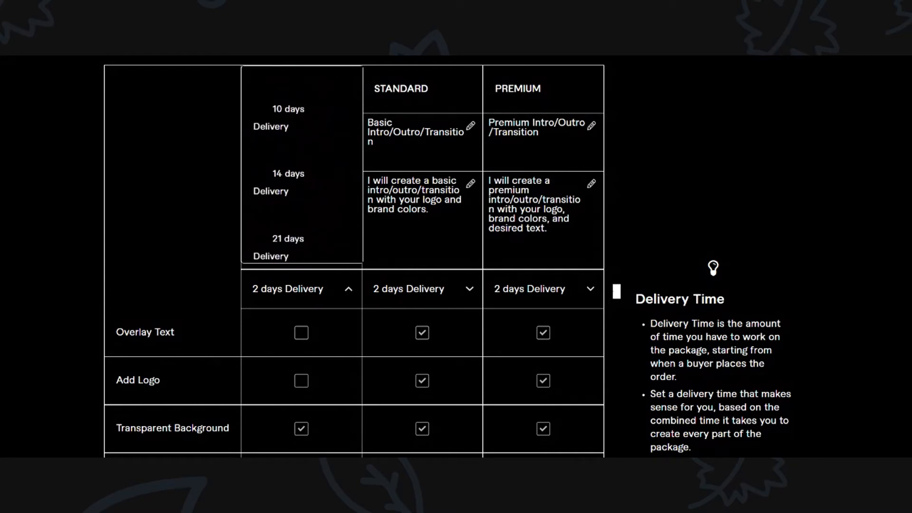
pyautogui.scroll(-2, 302, 164)
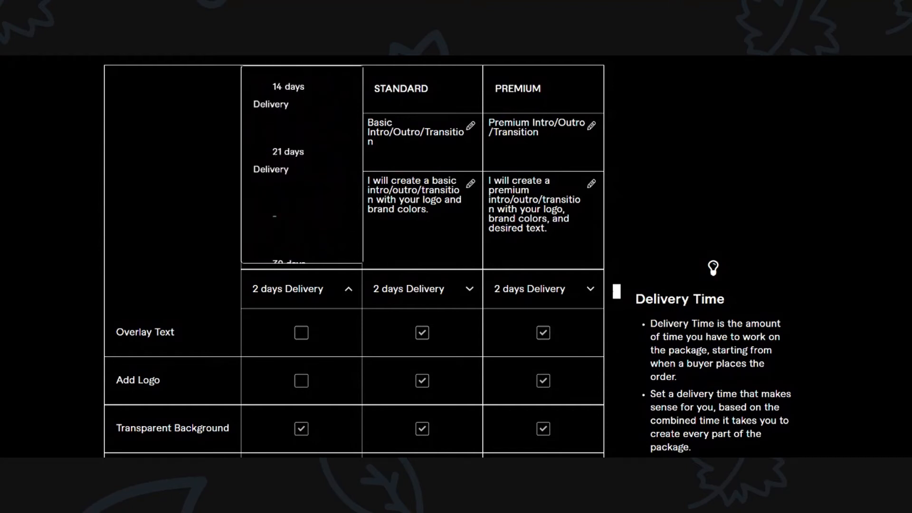
pyautogui.scroll(-2, 302, 164)
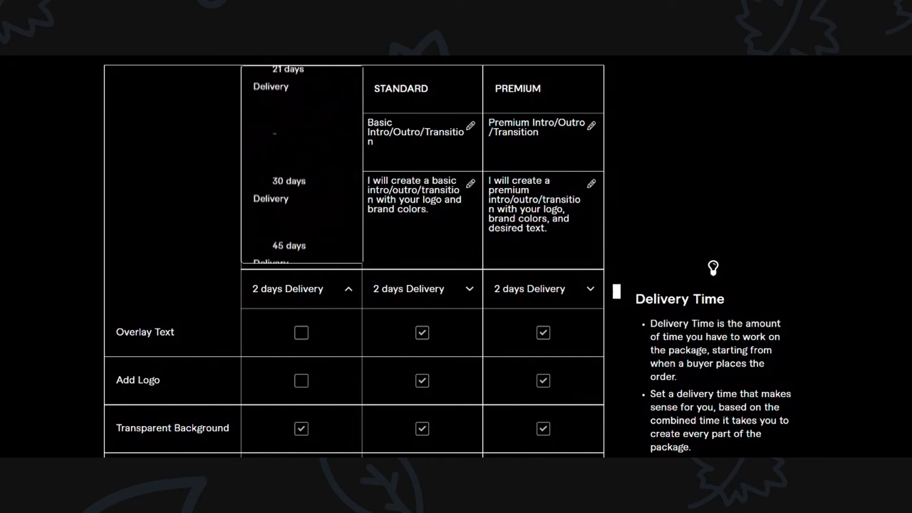
pyautogui.scroll(-2, 302, 164)
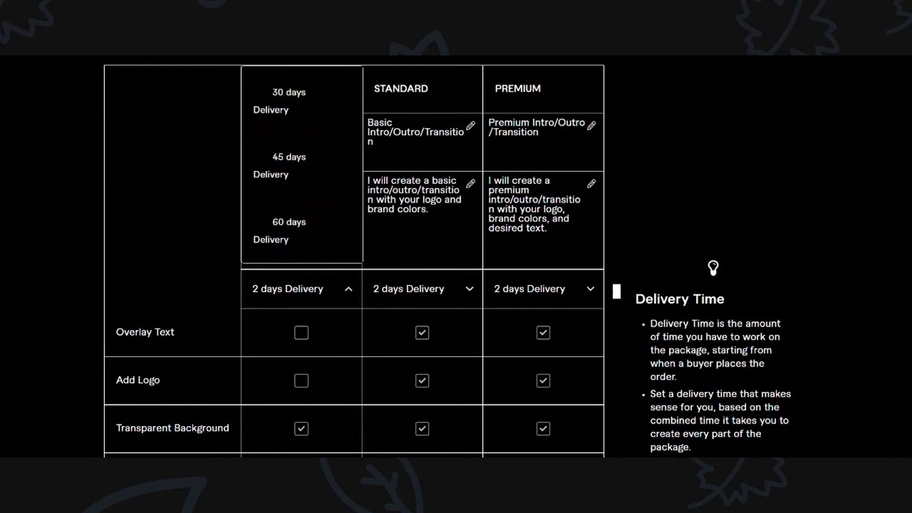
pyautogui.scroll(-2, 302, 164)
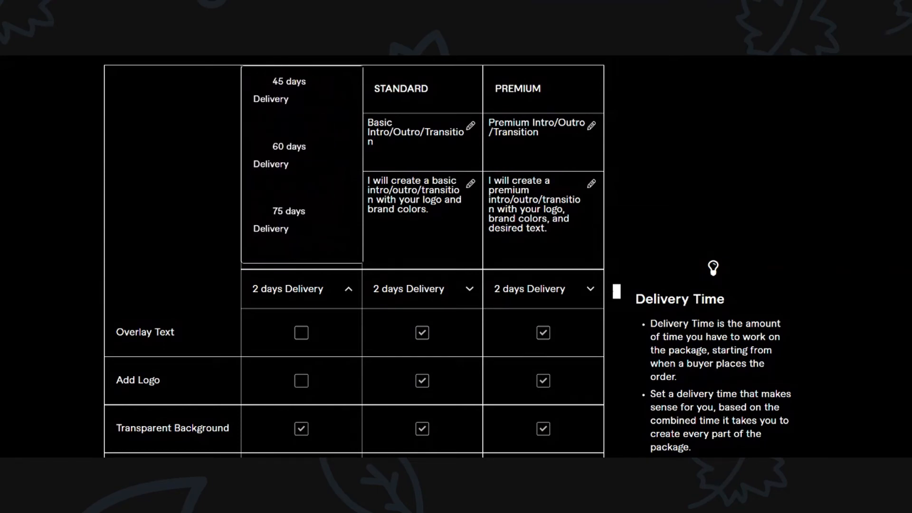
pyautogui.scroll(-2, 302, 164)
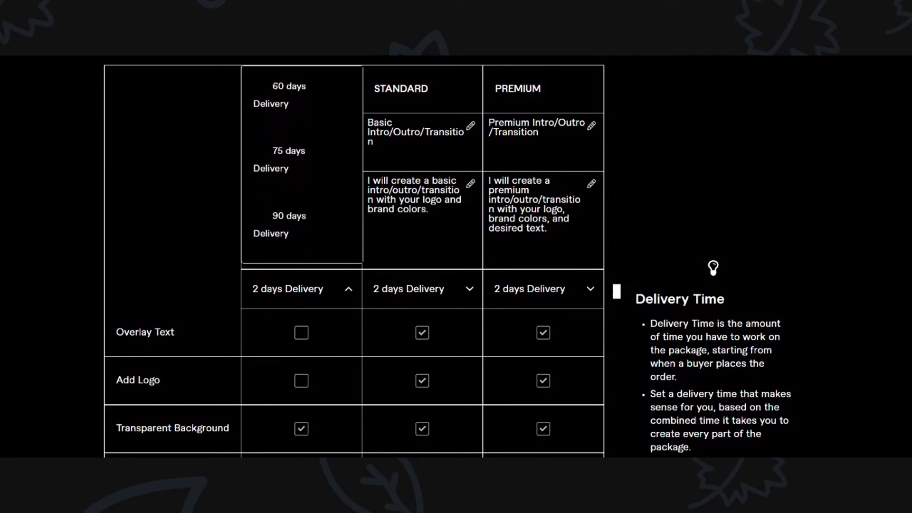
pyautogui.scroll(-1, 302, 164)
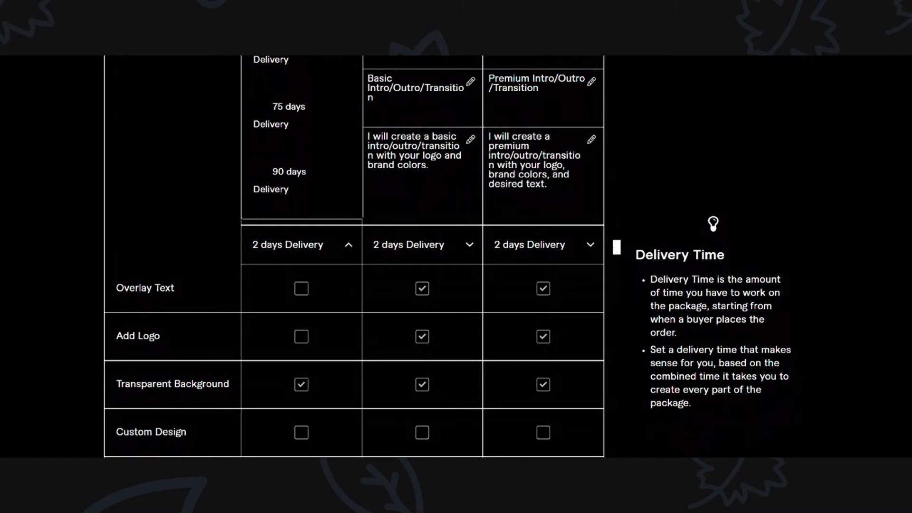
pyautogui.scroll(6, 302, 138)
pyautogui.scroll(8, 302, 137)
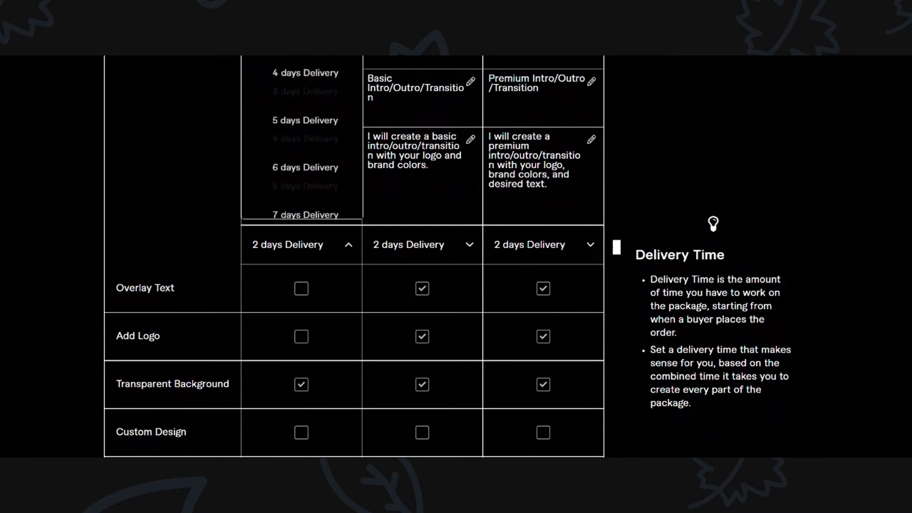
pyautogui.scroll(3, 303, 138)
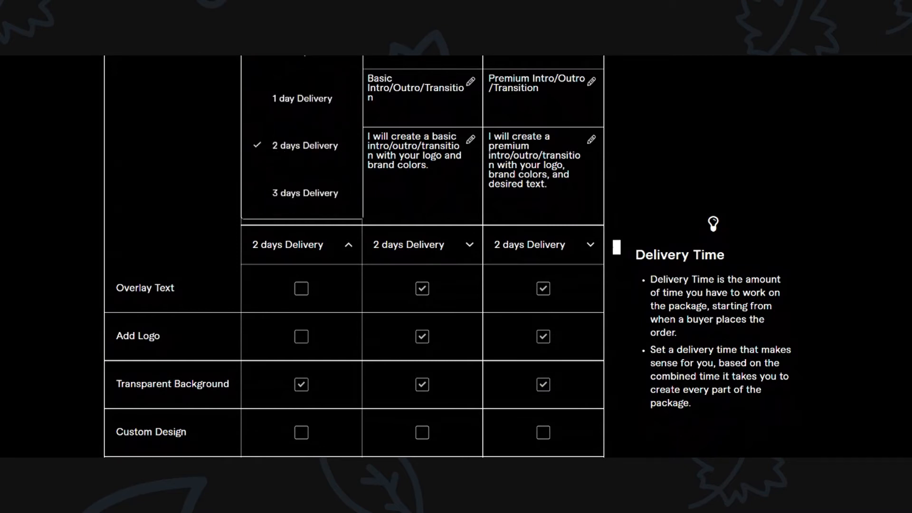
pyautogui.scroll(4, 302, 138)
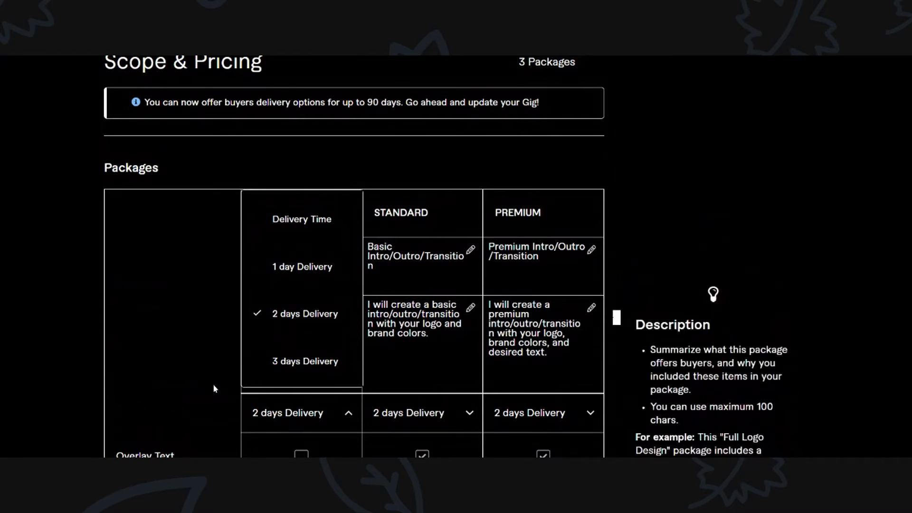
pyautogui.click(206, 405)
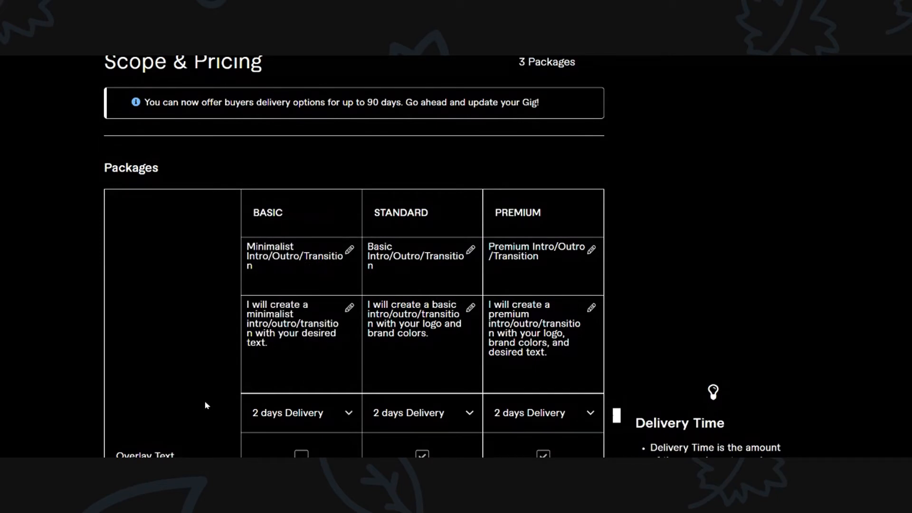
# Examine the included features, revisions and prices of the three packages, down to the extra fast delivery service
pyautogui.scroll(-2, 204, 400)
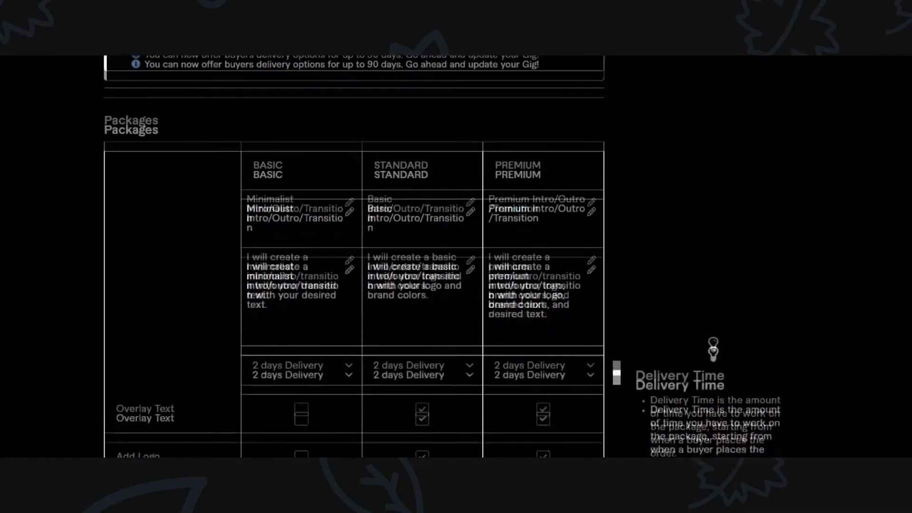
pyautogui.scroll(-1, 446, 258)
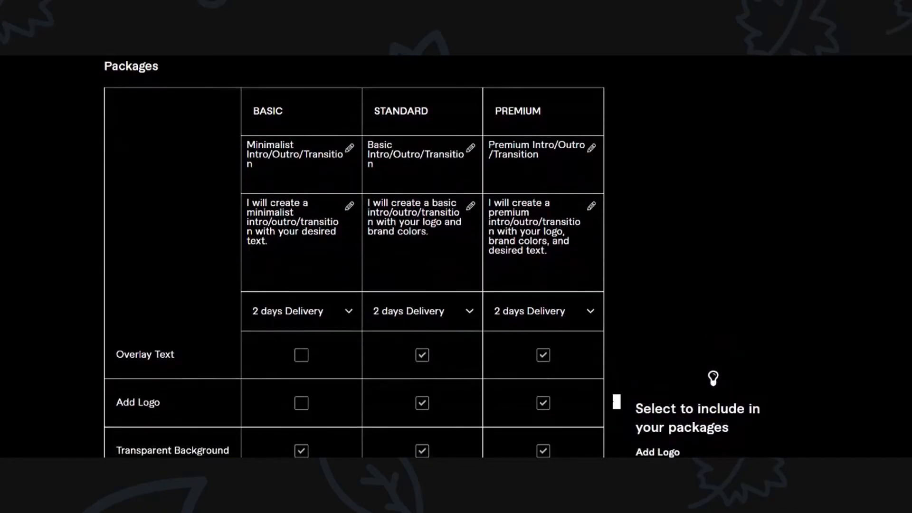
pyautogui.scroll(-3, 446, 259)
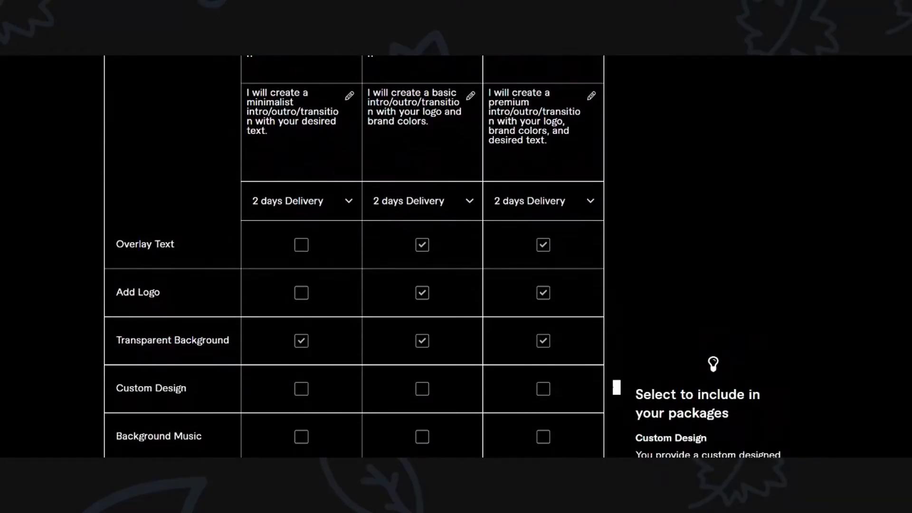
pyautogui.scroll(-1, 446, 259)
pyautogui.scroll(-1, 446, 259)
pyautogui.scroll(-2, 446, 259)
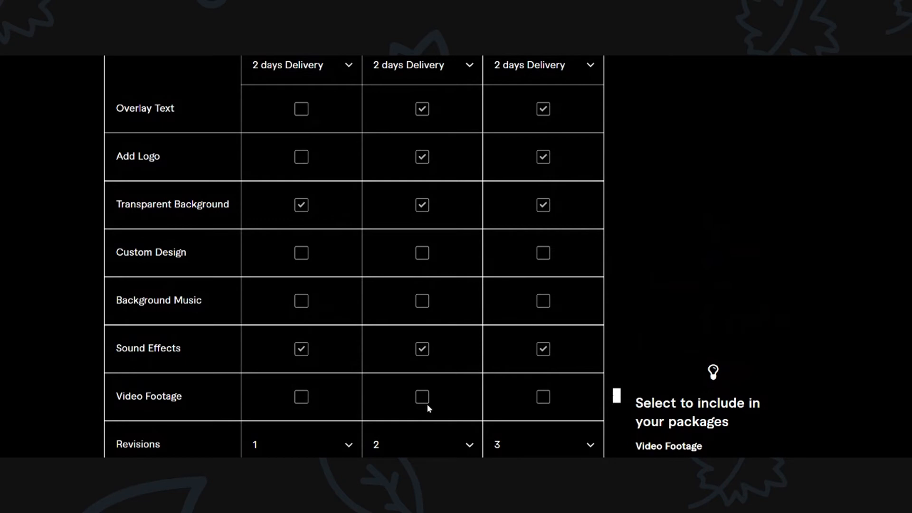
pyautogui.scroll(-2, 426, 404)
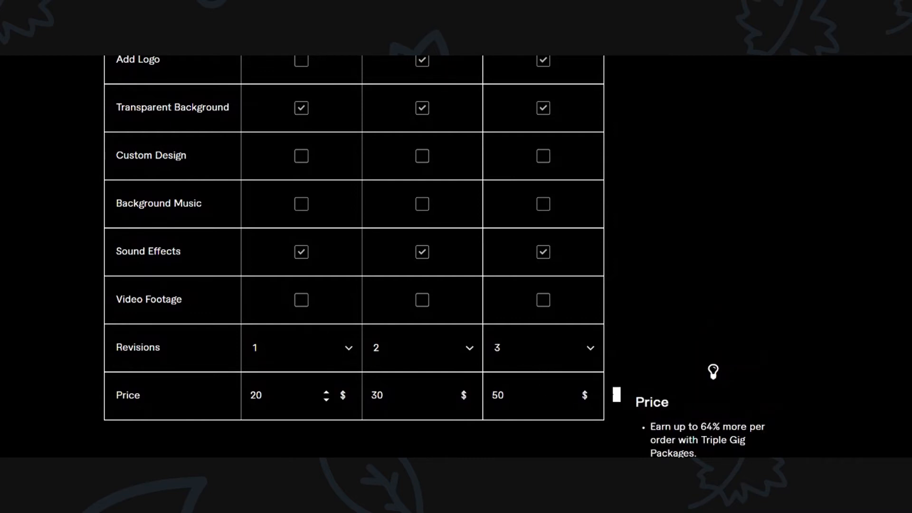
pyautogui.scroll(-2, 354, 257)
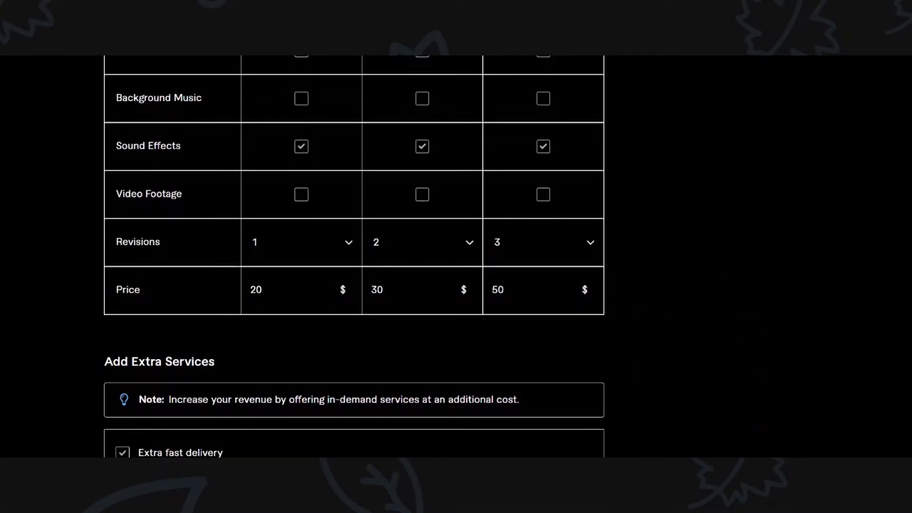
pyautogui.scroll(-1, 353, 257)
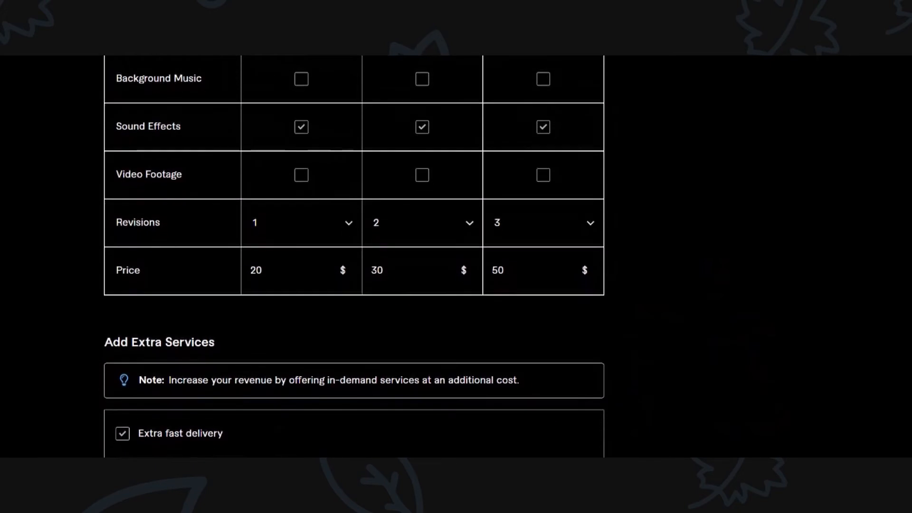
pyautogui.scroll(-1, 354, 257)
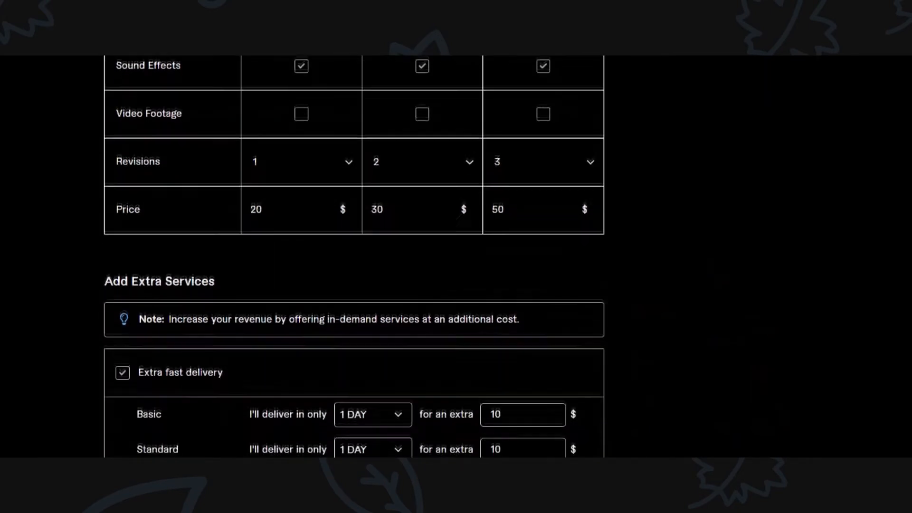
pyautogui.scroll(-1, 354, 256)
pyautogui.scroll(-1, 354, 256)
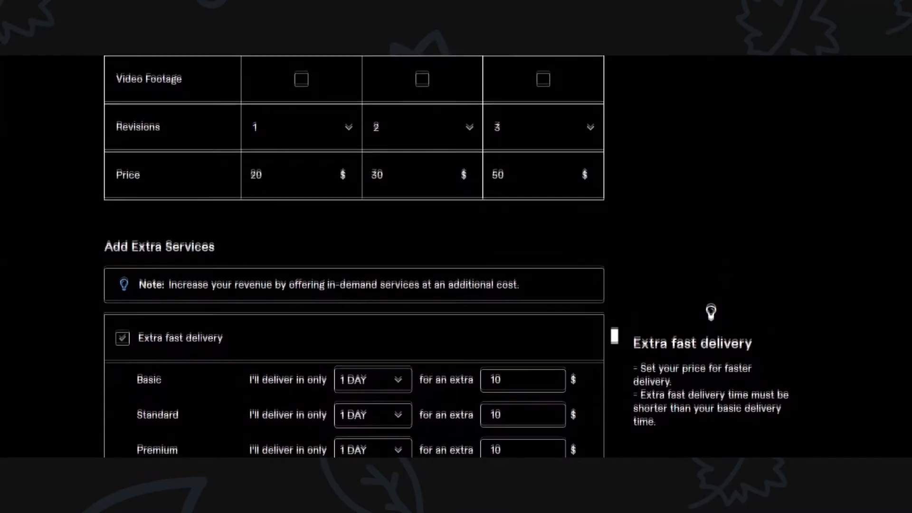
# Review the extra fast delivery terms of the three packages and the other extra services on offer
pyautogui.scroll(-1, 354, 257)
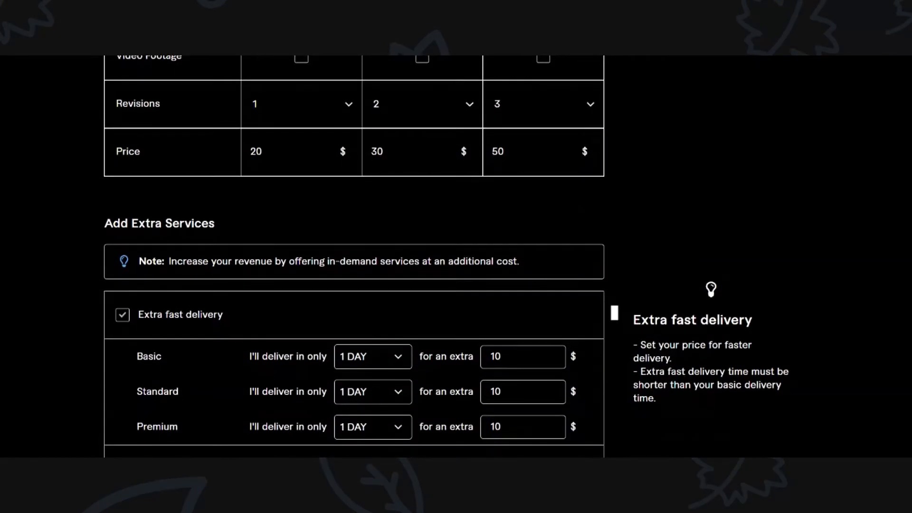
pyautogui.scroll(-2, 354, 257)
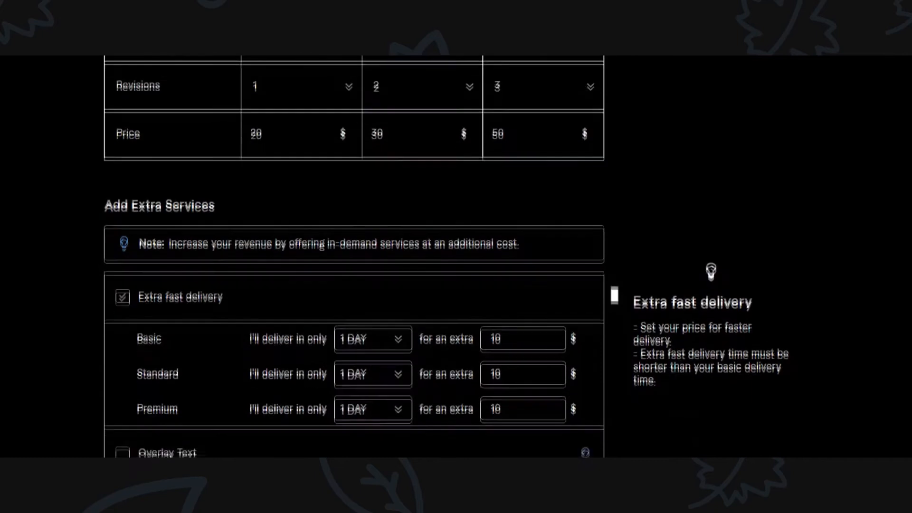
pyautogui.scroll(-1, 354, 257)
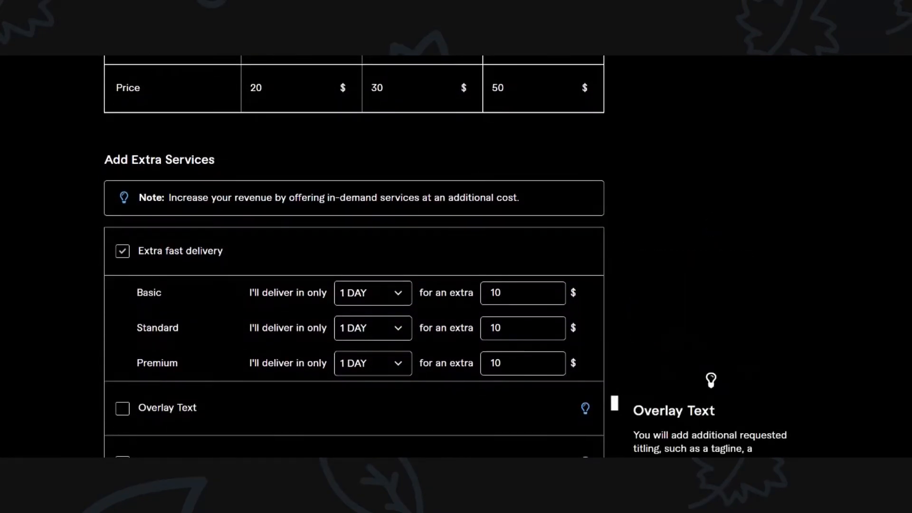
pyautogui.scroll(-1, 354, 256)
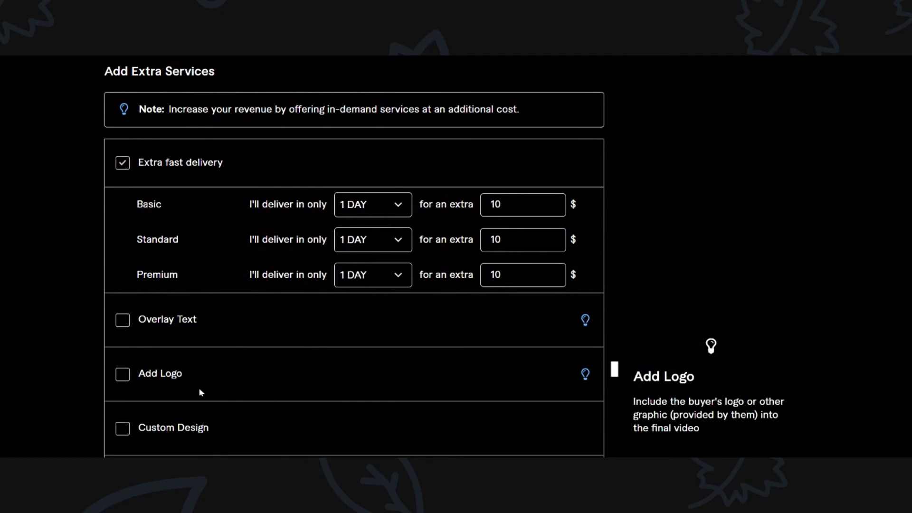
pyautogui.scroll(-2, 200, 392)
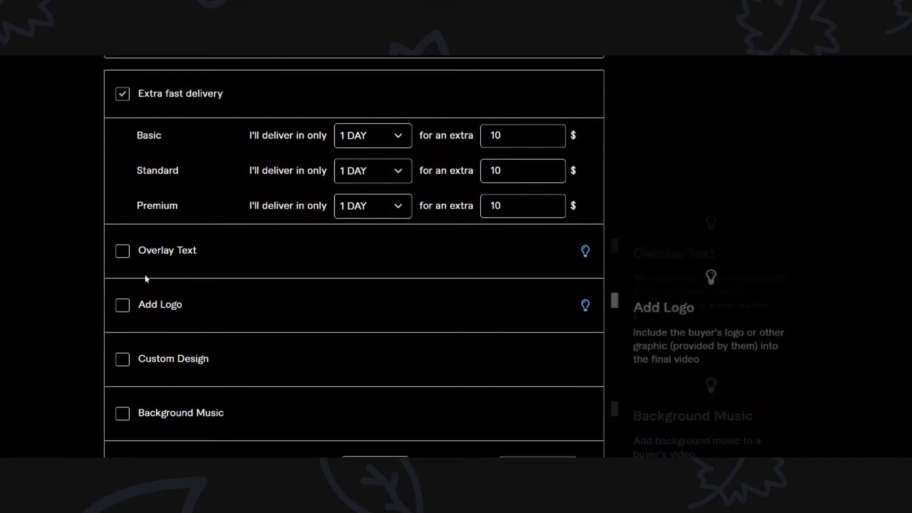
# Try the Overlay Text, Add Logo, Custom Design and Background Music extras one by one, switching each off again
pyautogui.moveTo(135, 271)
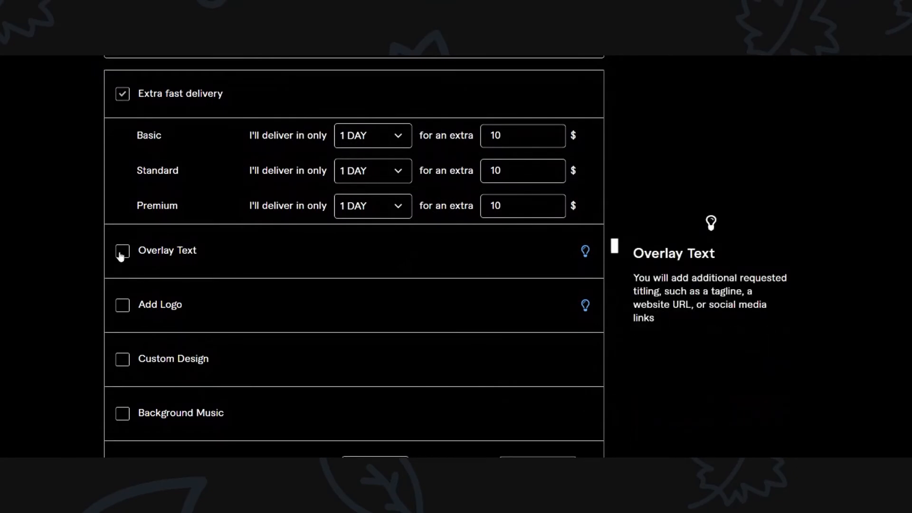
pyautogui.click(123, 253)
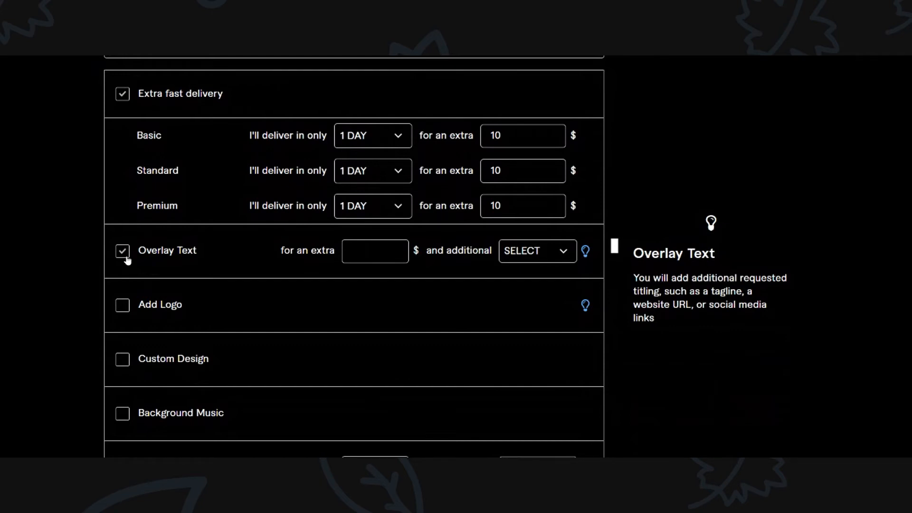
pyautogui.click(122, 252)
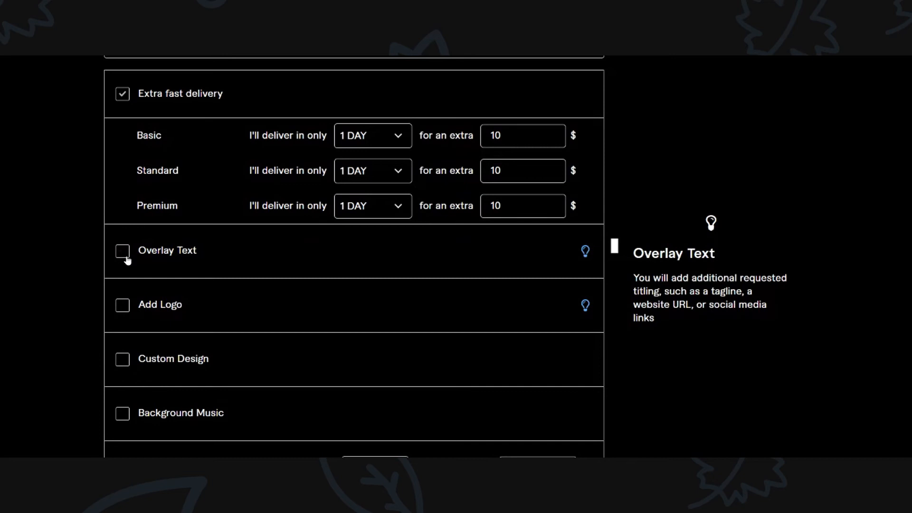
pyautogui.click(123, 308)
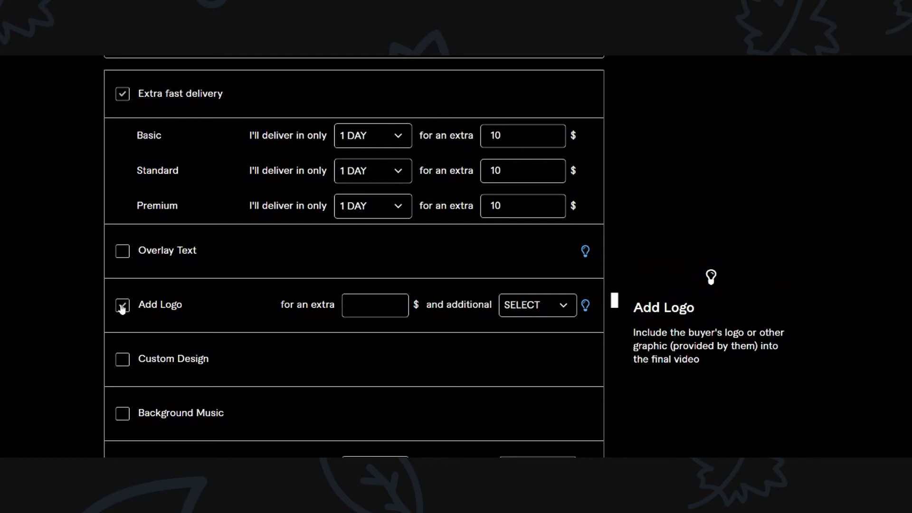
pyautogui.click(122, 307)
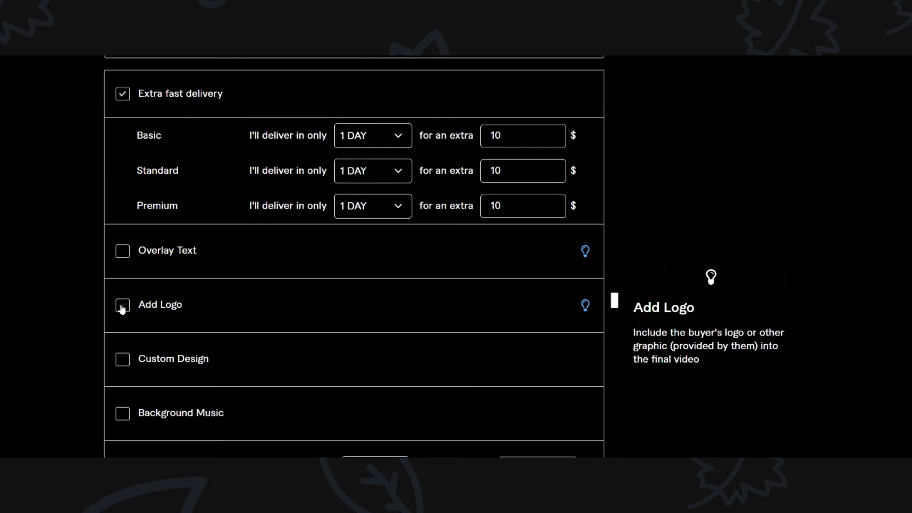
pyautogui.click(123, 365)
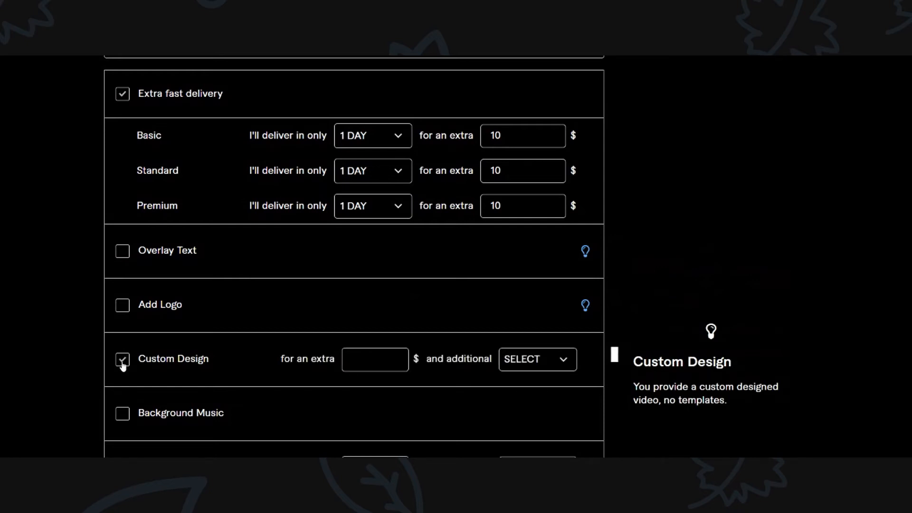
pyautogui.click(123, 362)
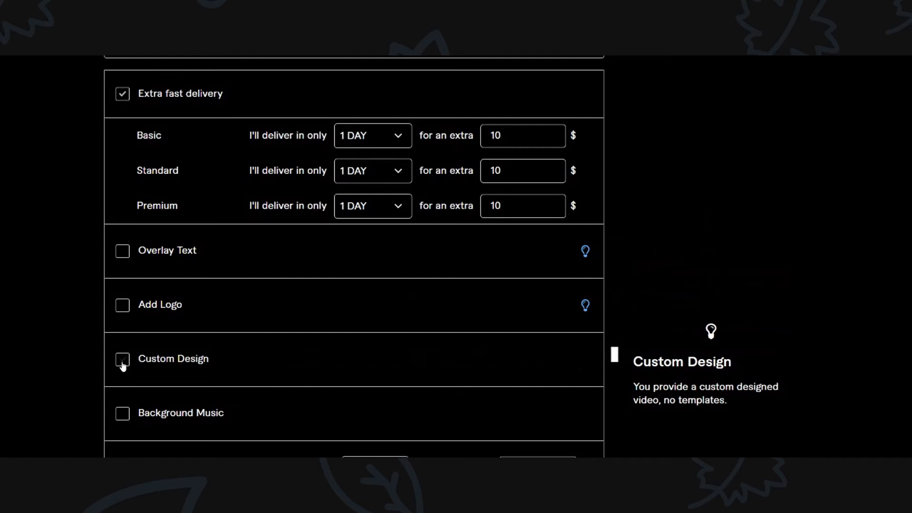
pyautogui.click(122, 416)
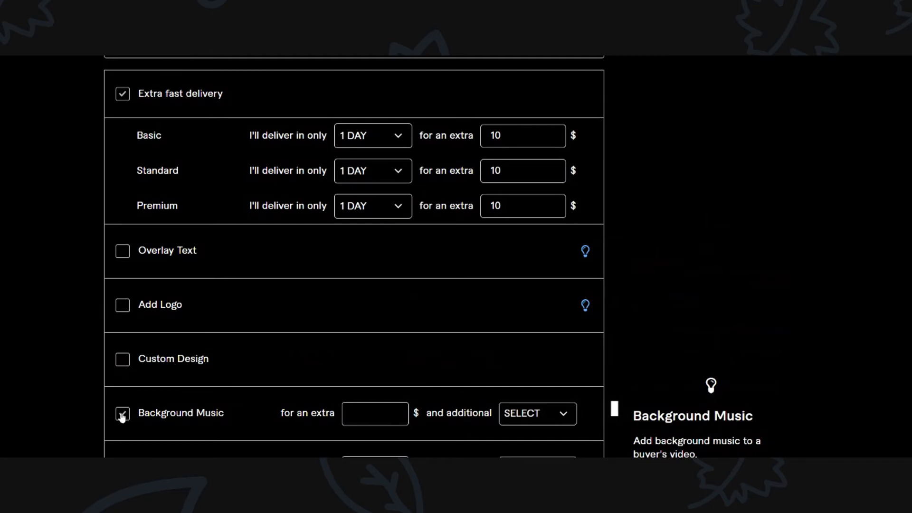
pyautogui.click(122, 415)
# Examine the Video Footage and Additional Revision extras, toggling Video Footage off and back on
pyautogui.scroll(-2, 122, 417)
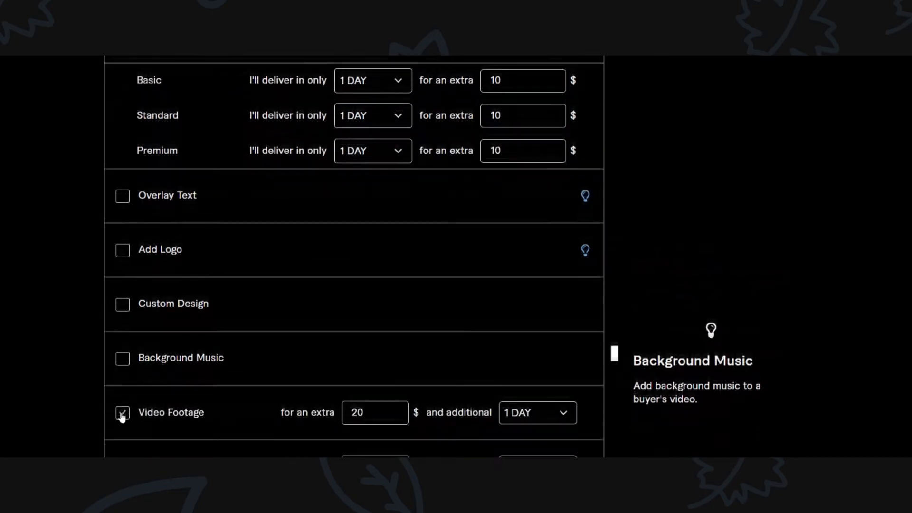
pyautogui.scroll(-1, 122, 417)
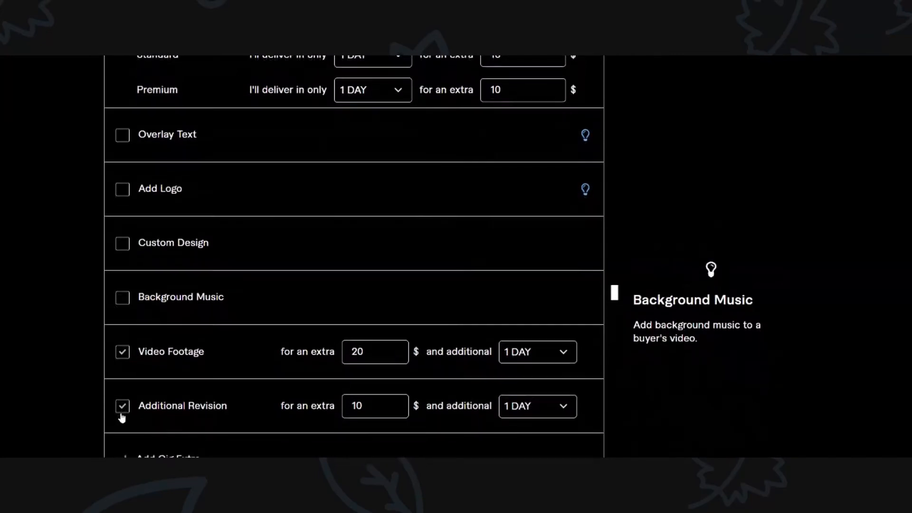
pyautogui.scroll(-2, 123, 416)
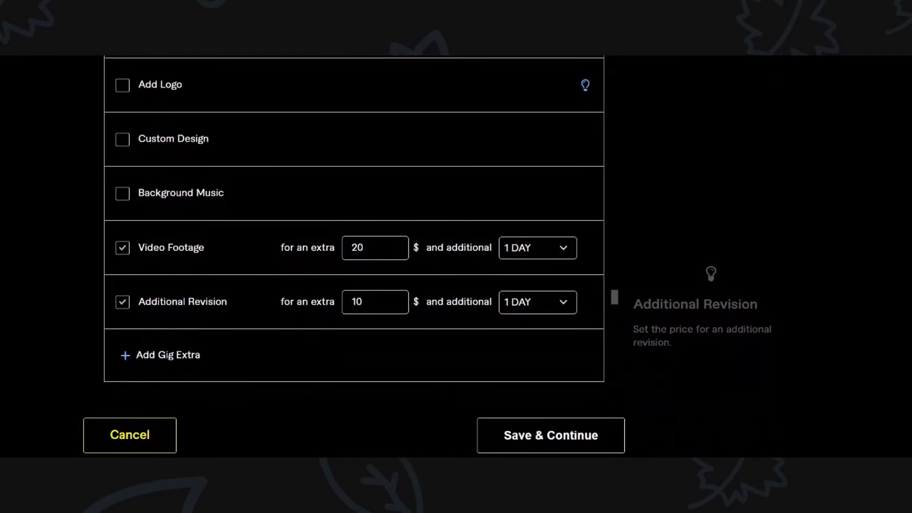
pyautogui.scroll(-1, 354, 255)
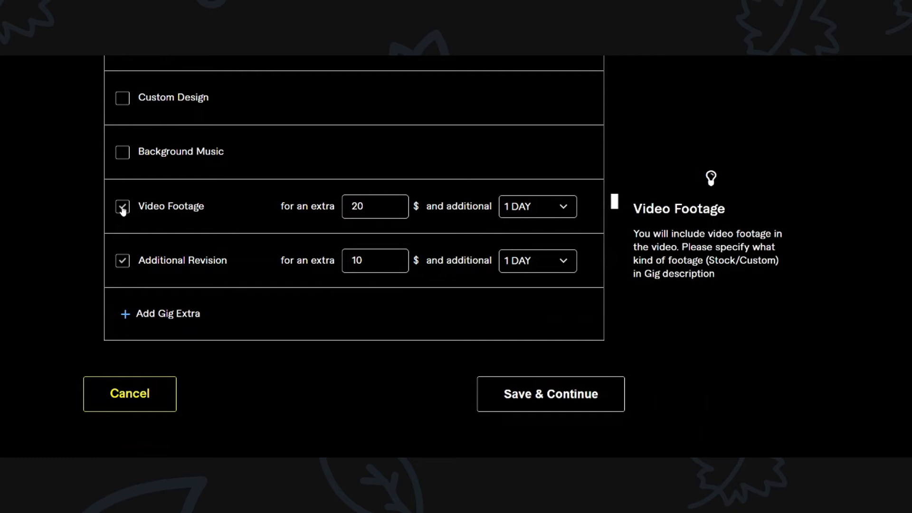
pyautogui.click(122, 208)
pyautogui.click(123, 208)
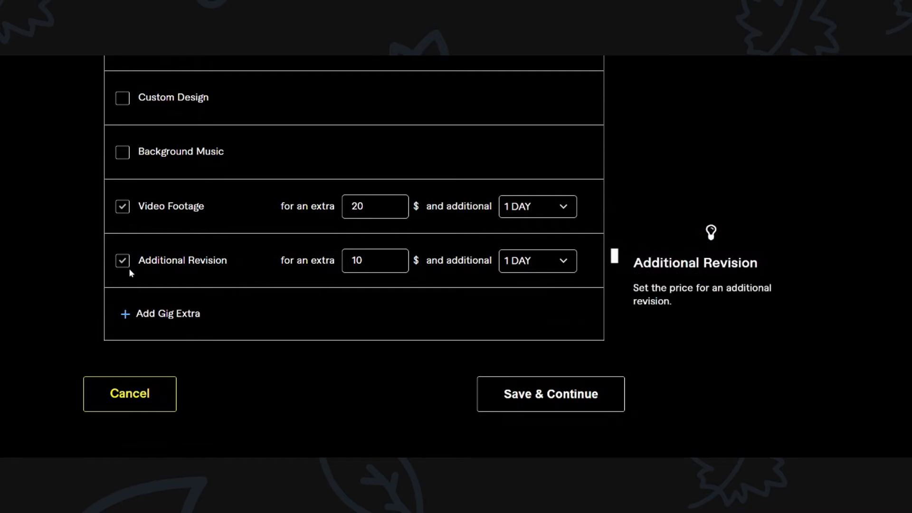
# Try adding a custom gig extra, check its empty title and description fields, and deselect it
pyautogui.click(125, 315)
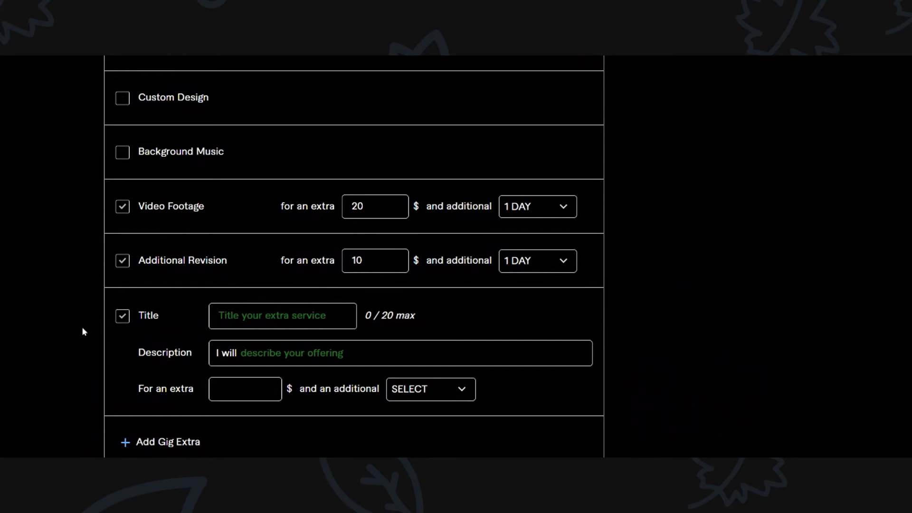
pyautogui.scroll(-2, 82, 327)
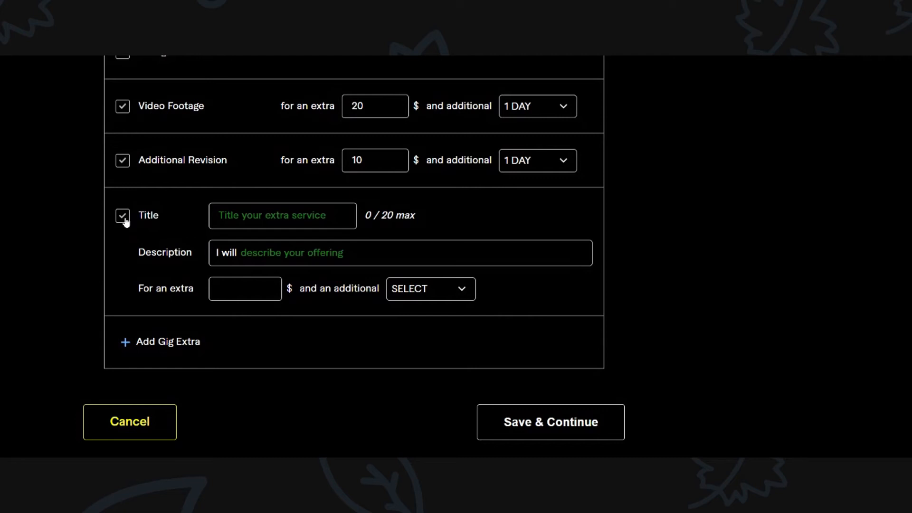
pyautogui.click(228, 220)
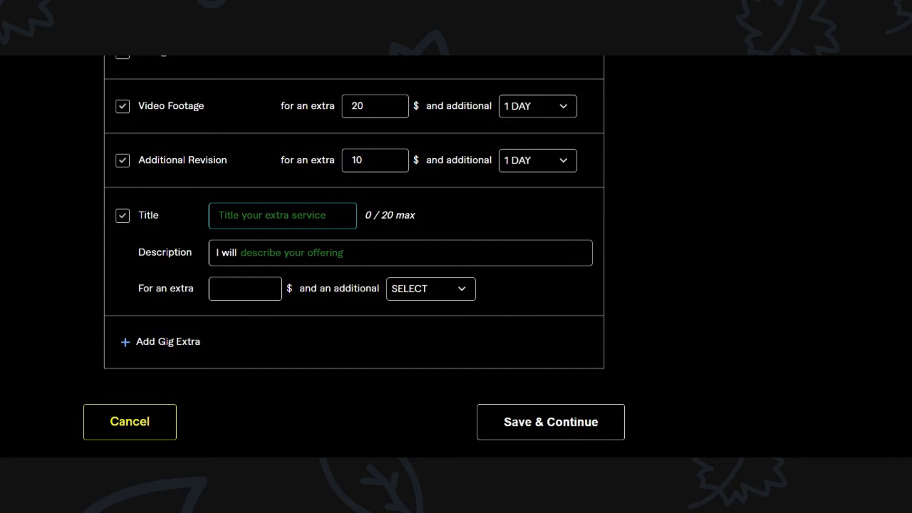
pyautogui.click(222, 252)
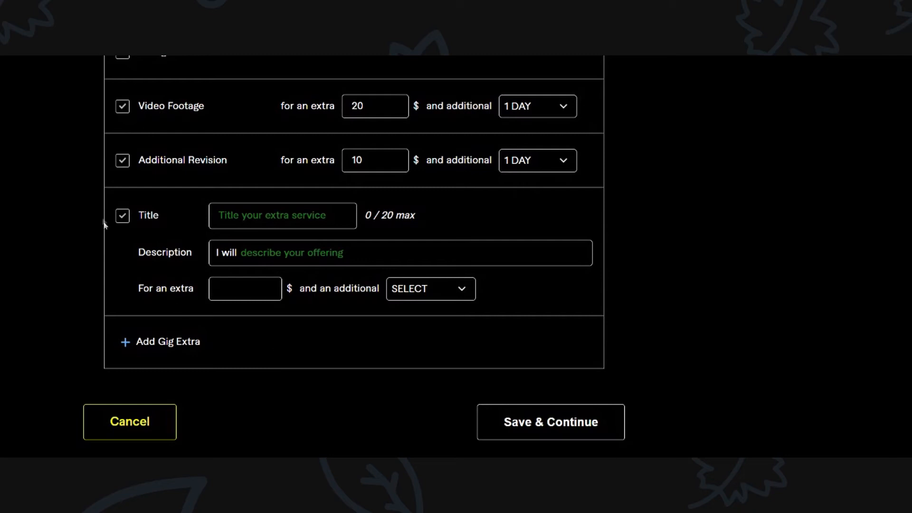
pyautogui.click(125, 217)
# Save the pricing stage and review the gig description and the frequently asked questions section
pyautogui.click(523, 424)
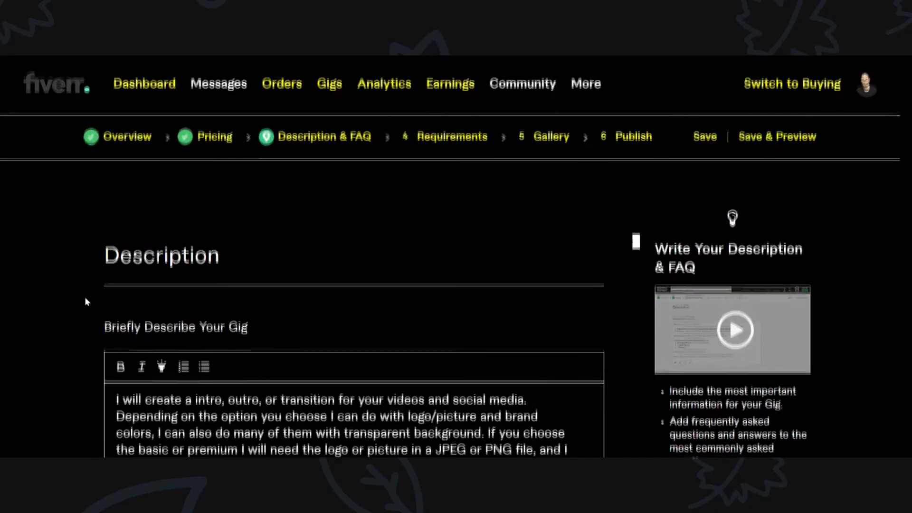
pyautogui.scroll(-1, 85, 301)
pyautogui.scroll(-1, 84, 297)
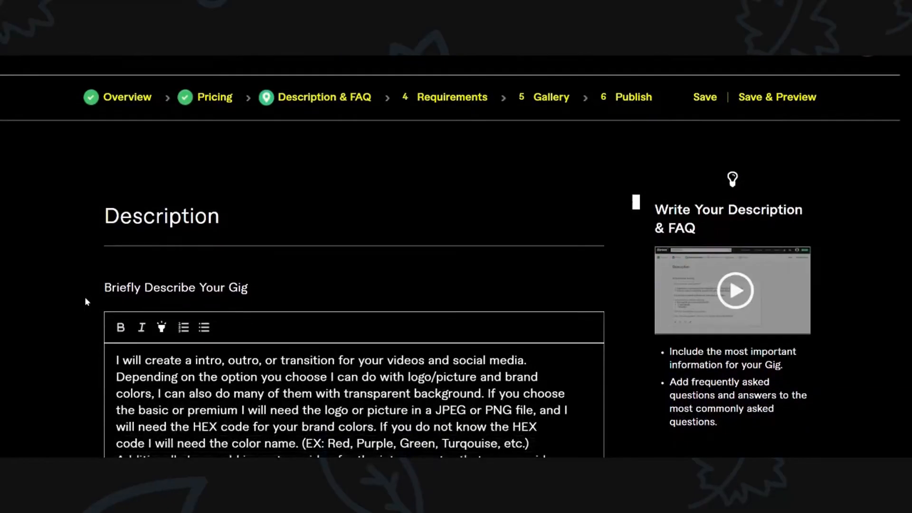
pyautogui.scroll(-2, 354, 371)
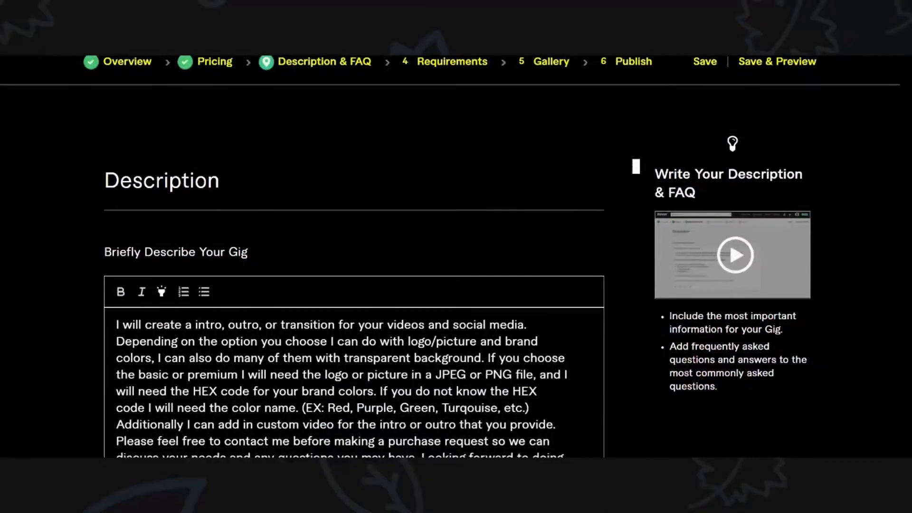
pyautogui.scroll(-1, 354, 333)
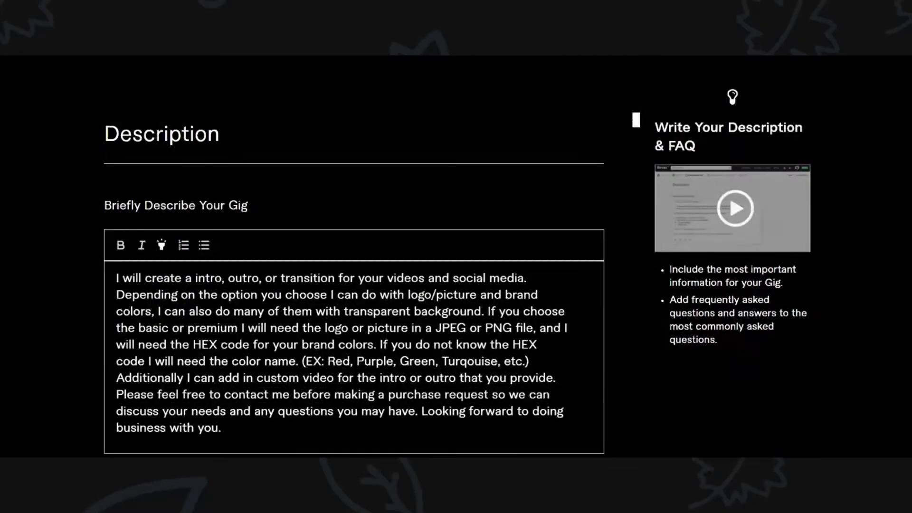
pyautogui.scroll(-1, 354, 309)
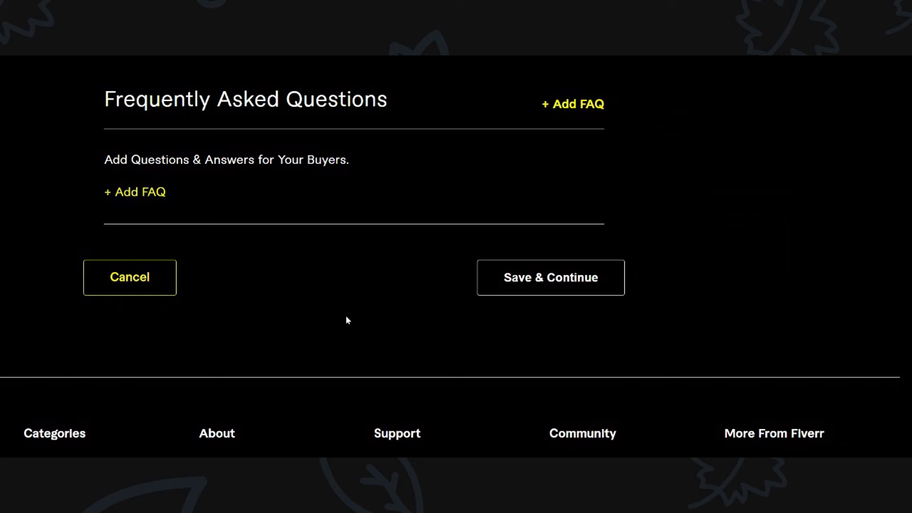
# Save the description and FAQ stage, and review the multiple-choice questions for buyers in the requirements stage
pyautogui.click(521, 282)
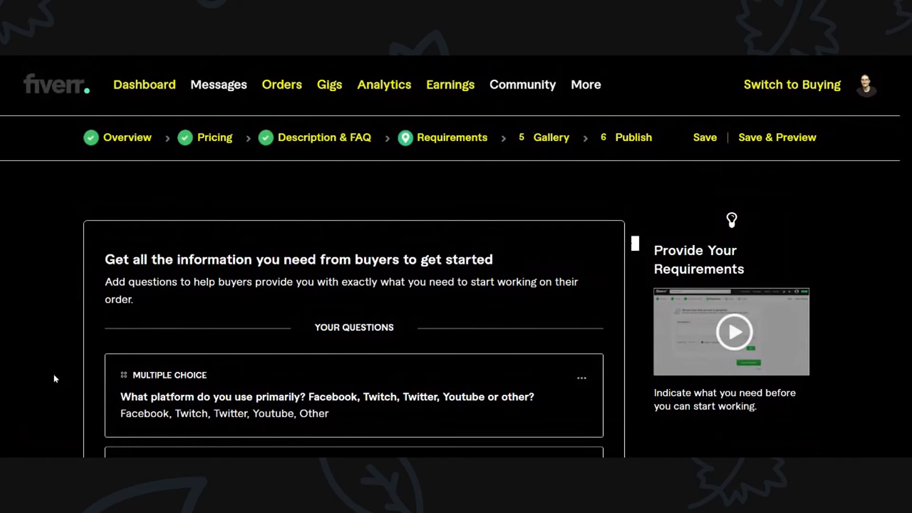
pyautogui.scroll(-1, 54, 375)
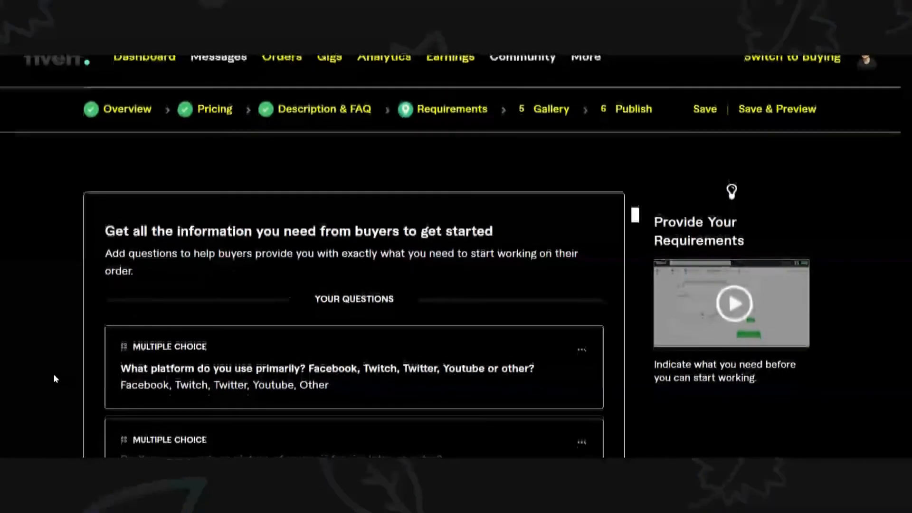
pyautogui.scroll(-2, 54, 376)
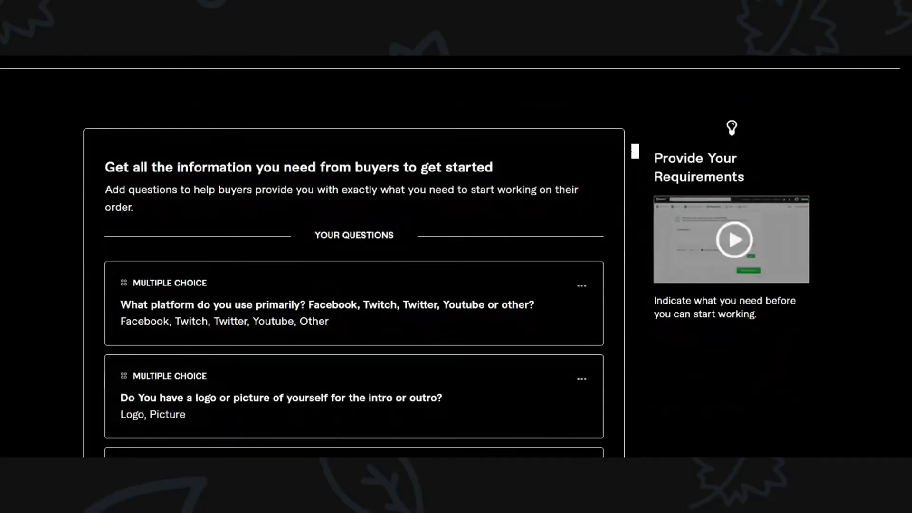
pyautogui.scroll(-1, 446, 275)
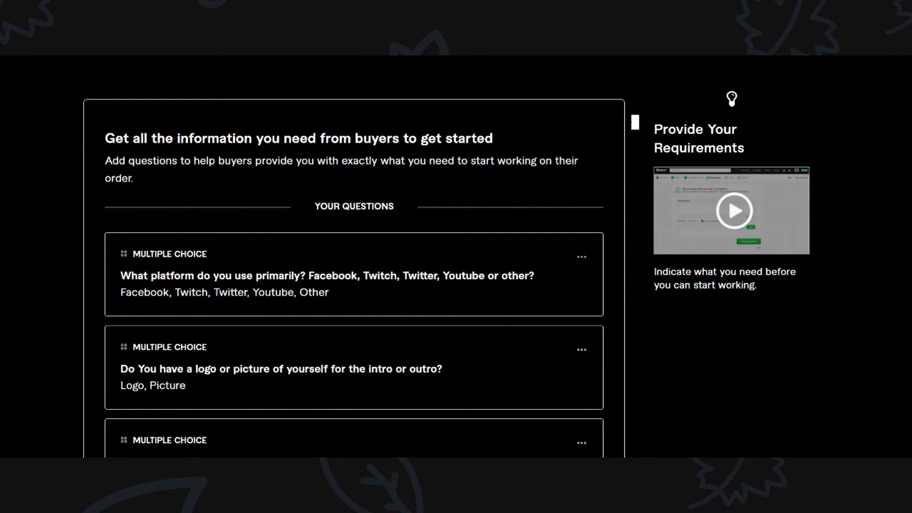
pyautogui.scroll(-1, 354, 276)
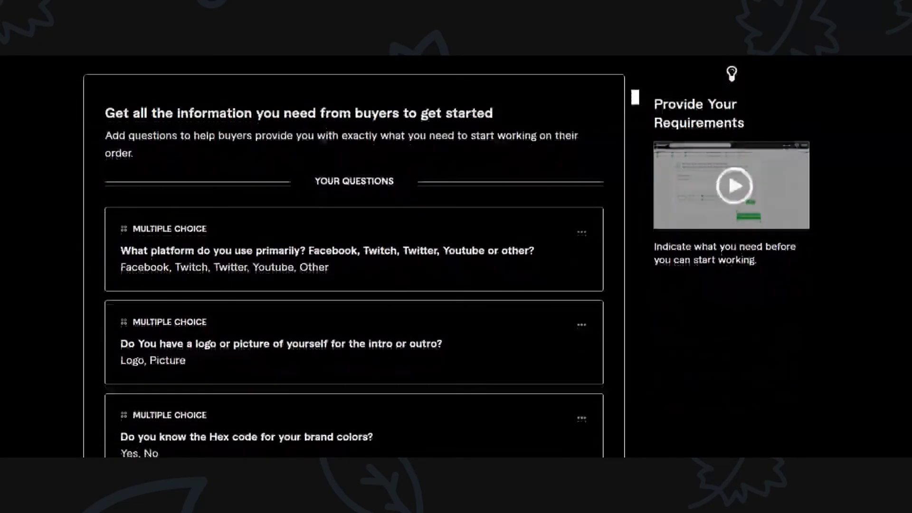
pyautogui.scroll(-1, 354, 256)
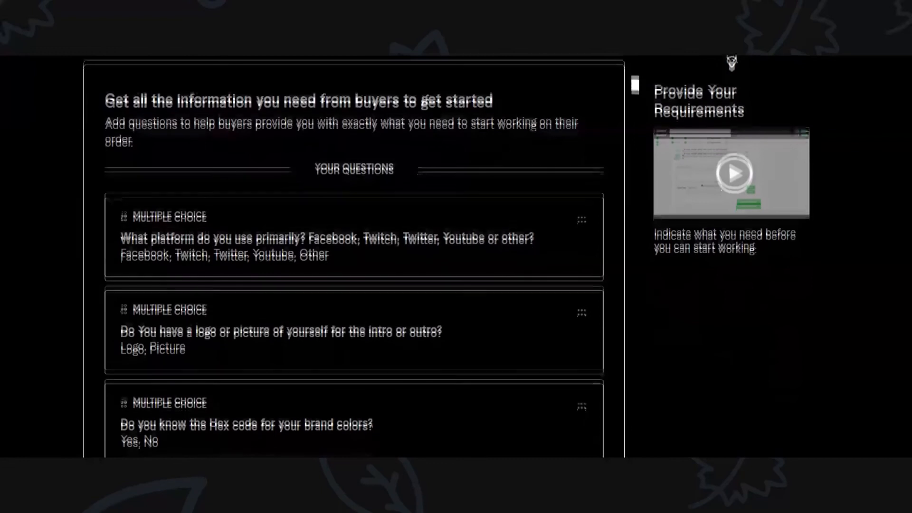
pyautogui.scroll(-1, 354, 256)
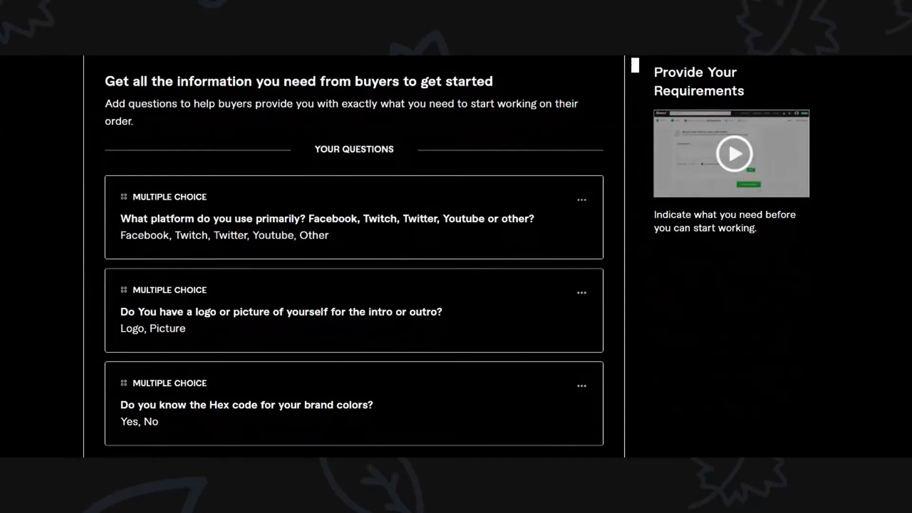
pyautogui.scroll(-1, 354, 257)
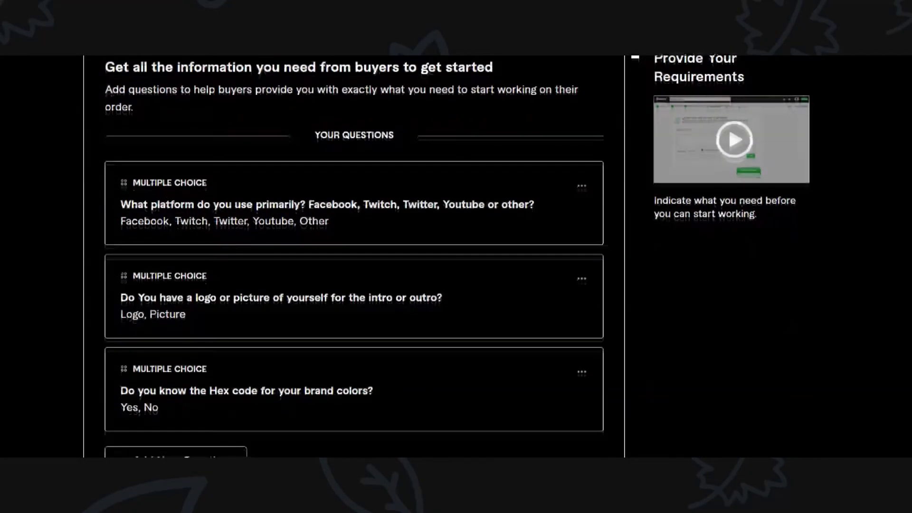
# Review the remaining multiple-choice buyer questions, then save the requirements stage and continue to the gallery
pyautogui.scroll(-1, 354, 256)
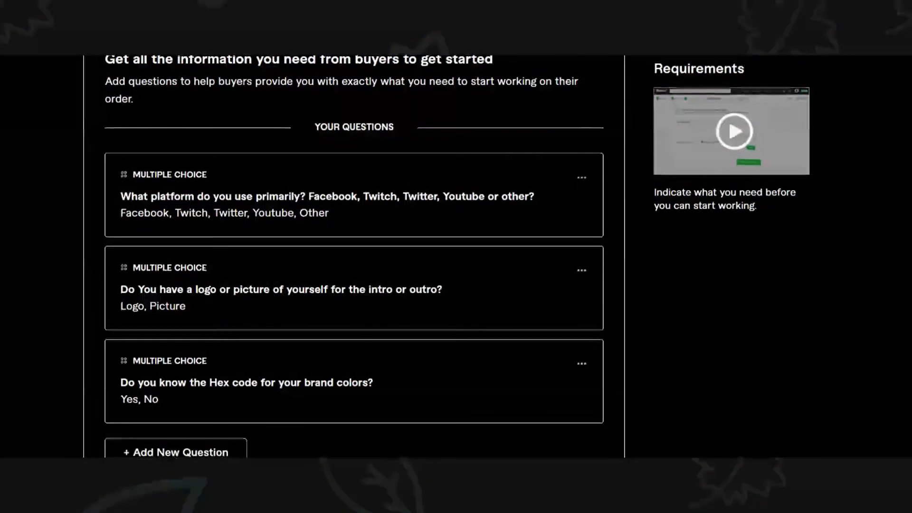
pyautogui.scroll(-2, 353, 256)
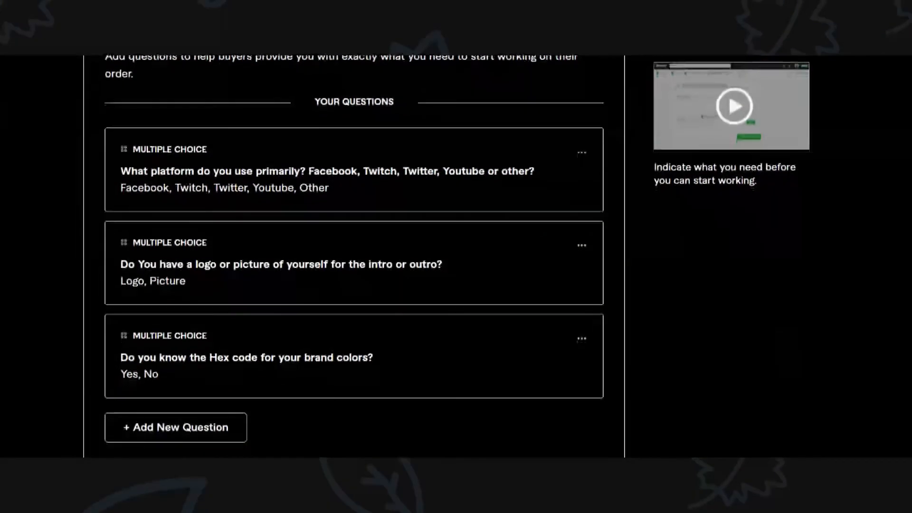
pyautogui.scroll(-2, 354, 257)
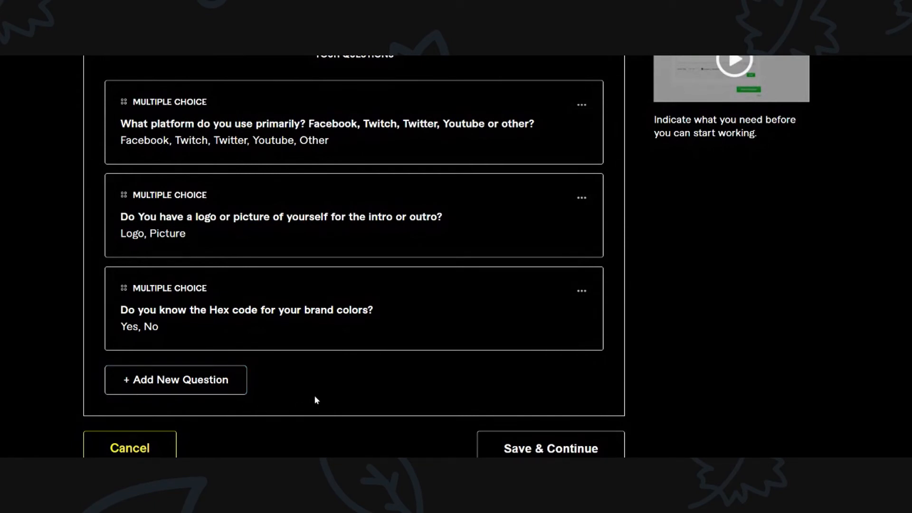
pyautogui.scroll(-2, 315, 400)
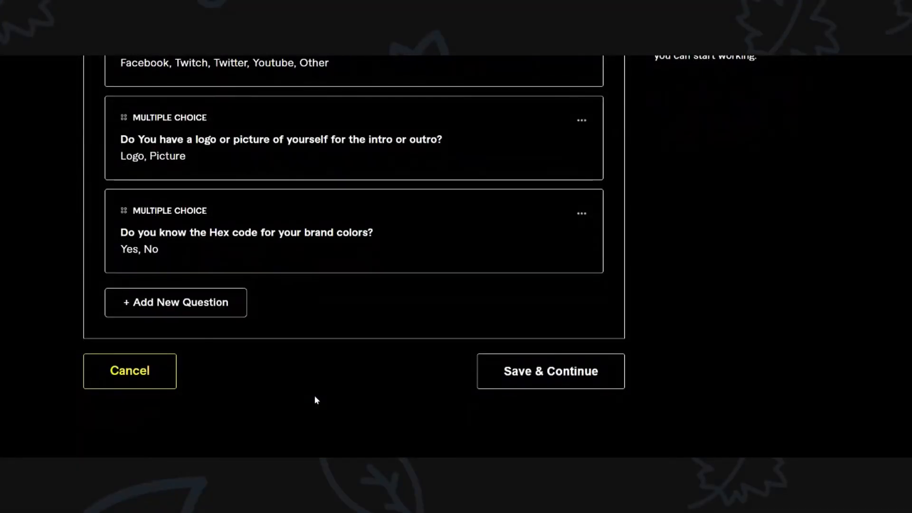
pyautogui.click(534, 375)
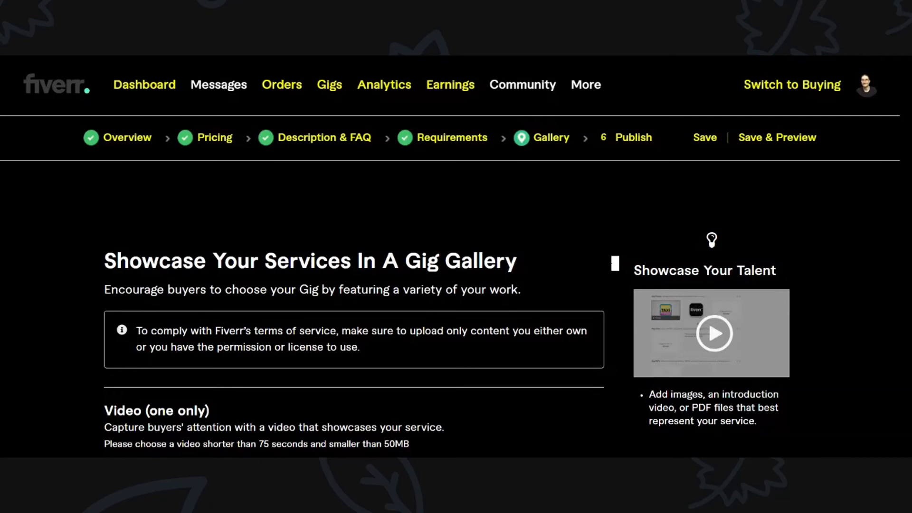
# Examine the gig gallery's video rules, the uploaded demo video and the images section
pyautogui.scroll(-1, 451, 256)
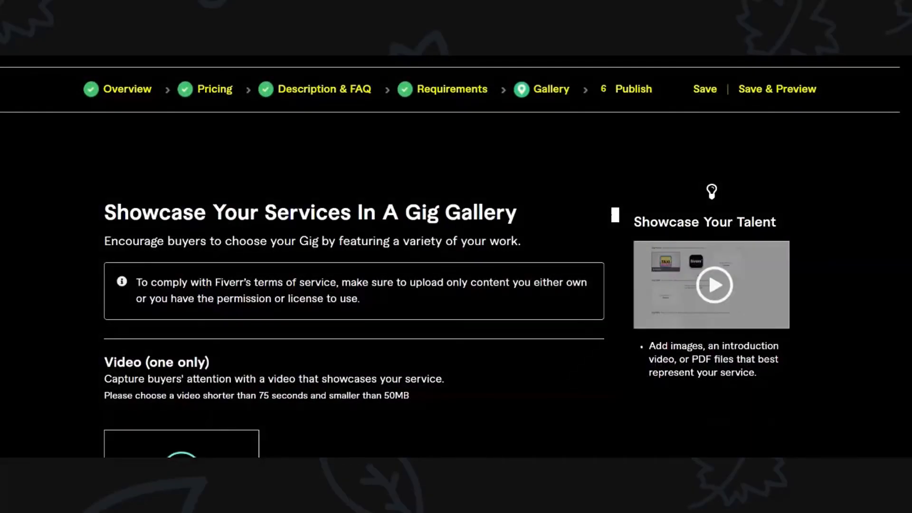
pyautogui.scroll(-2, 451, 257)
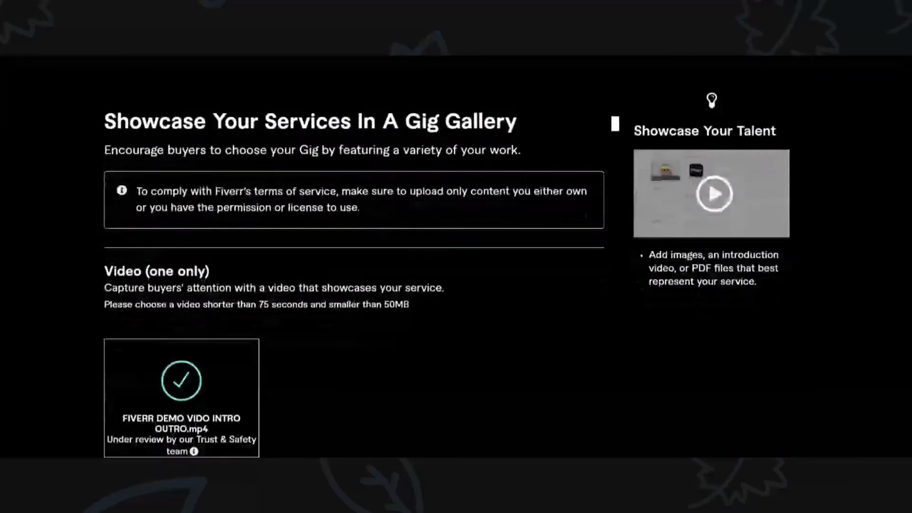
pyautogui.scroll(-2, 451, 257)
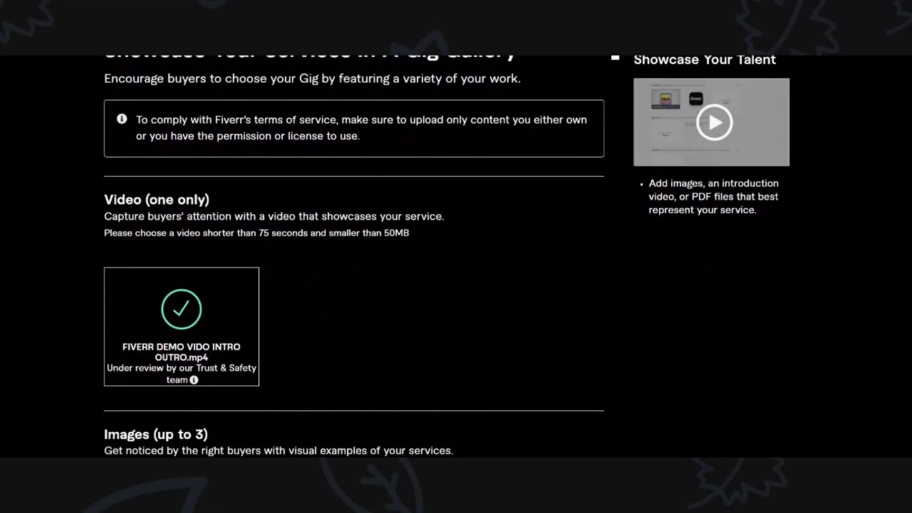
pyautogui.scroll(-1, 450, 256)
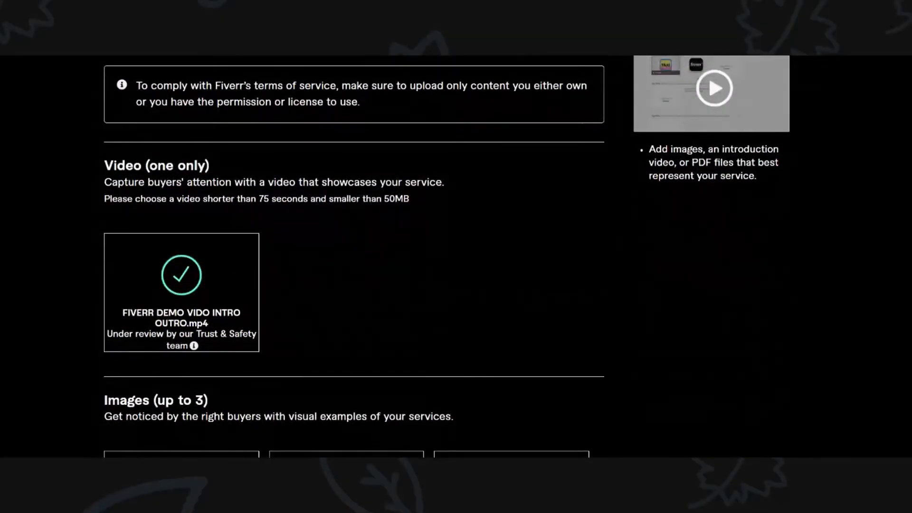
pyautogui.moveTo(153, 347)
pyautogui.scroll(-1, 73, 370)
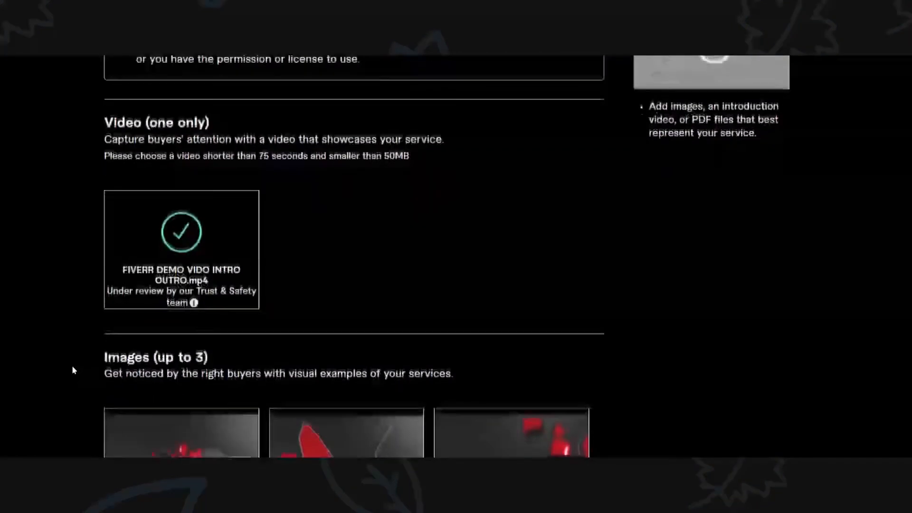
pyautogui.scroll(-2, 73, 370)
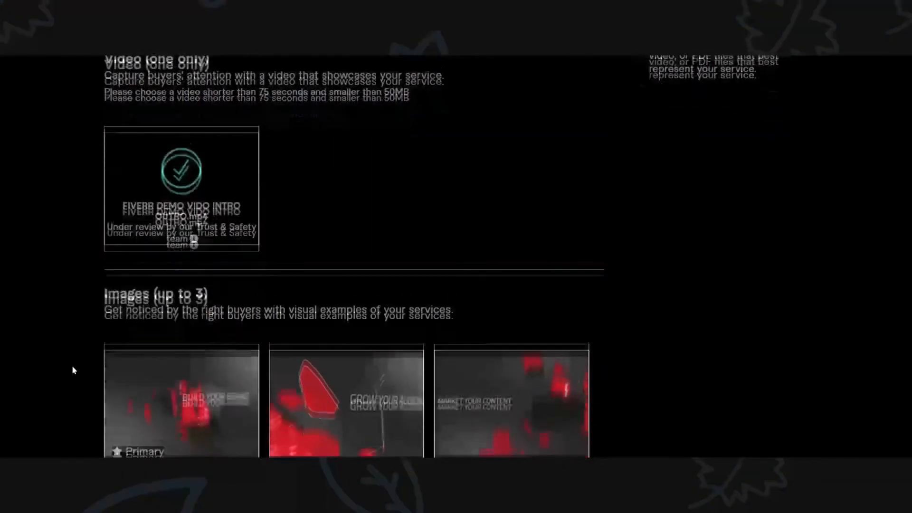
pyautogui.scroll(-1, 72, 370)
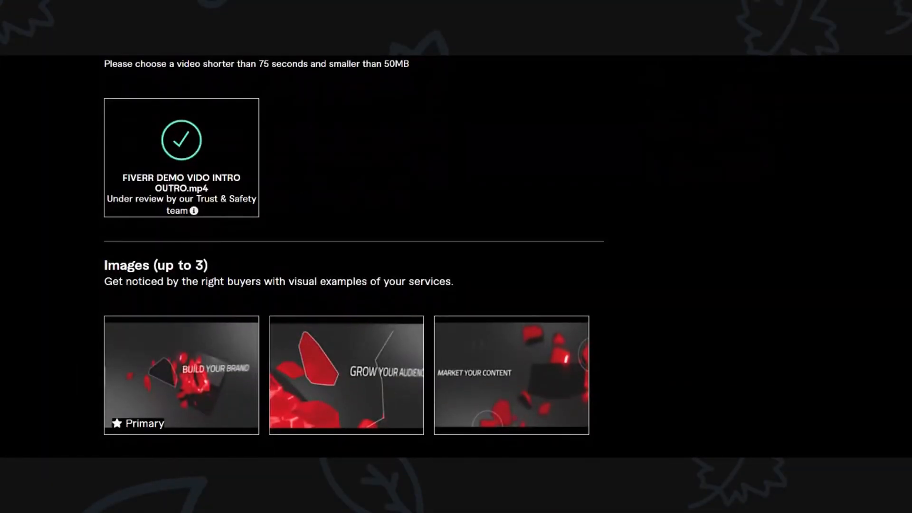
pyautogui.scroll(-1, 354, 262)
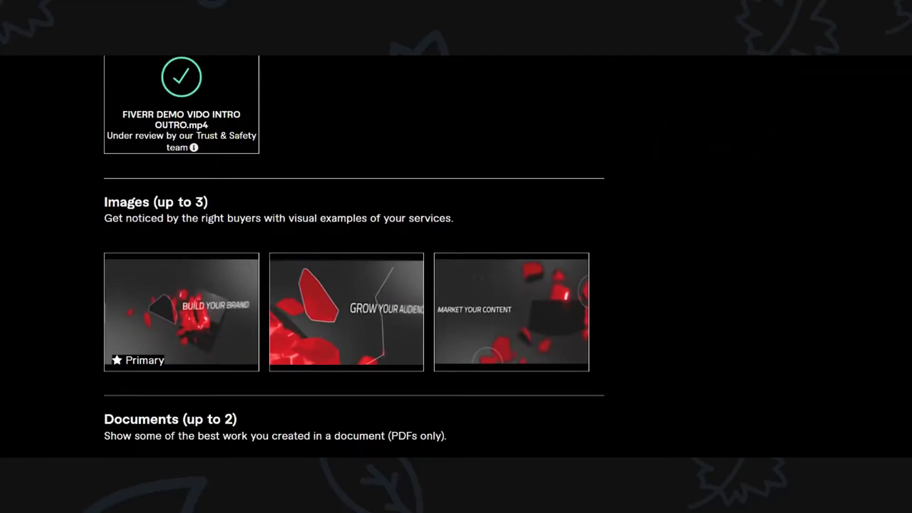
pyautogui.scroll(-1, 353, 257)
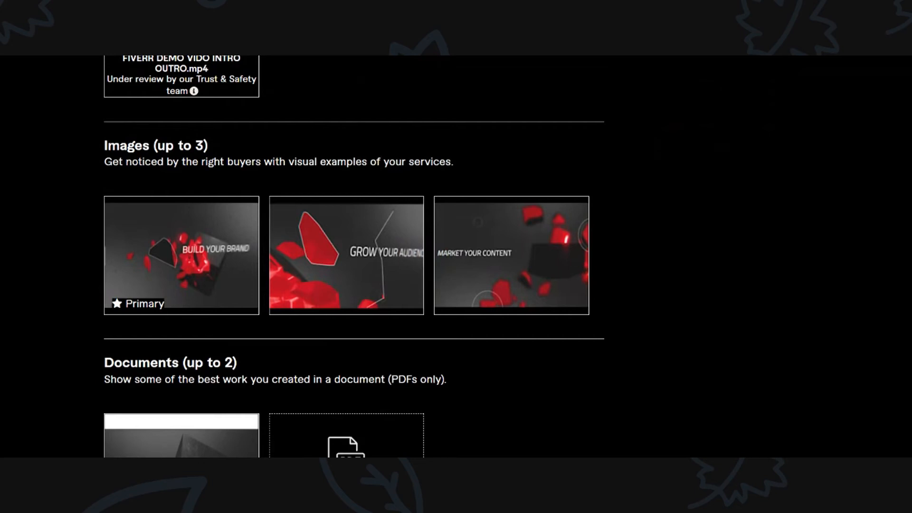
# Review the gallery's PDF documents section and the declaration about ownership of the uploaded materials
pyautogui.scroll(-2, 354, 257)
pyautogui.scroll(-2, 354, 256)
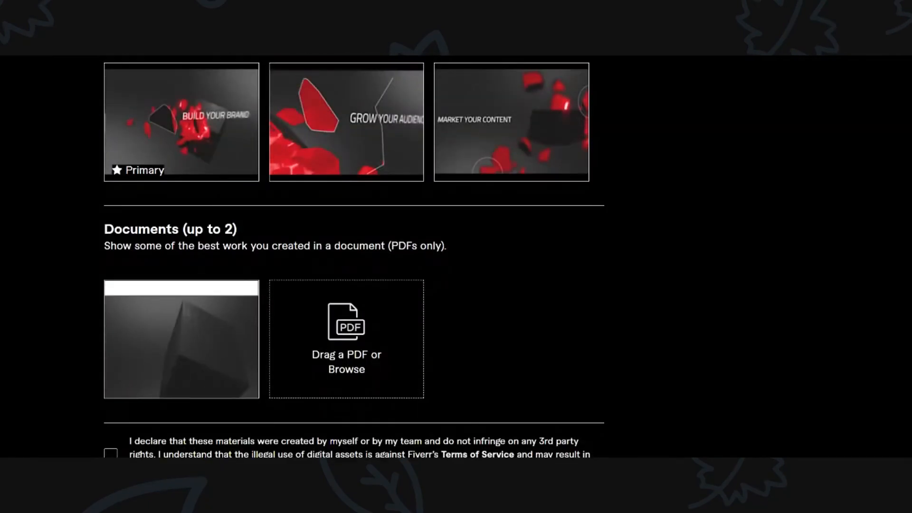
pyautogui.scroll(-1, 354, 257)
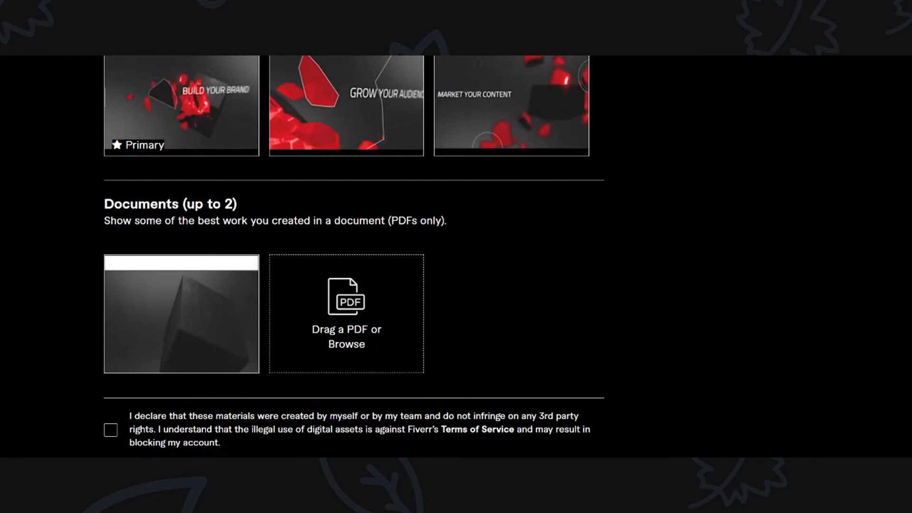
pyautogui.scroll(-1, 353, 256)
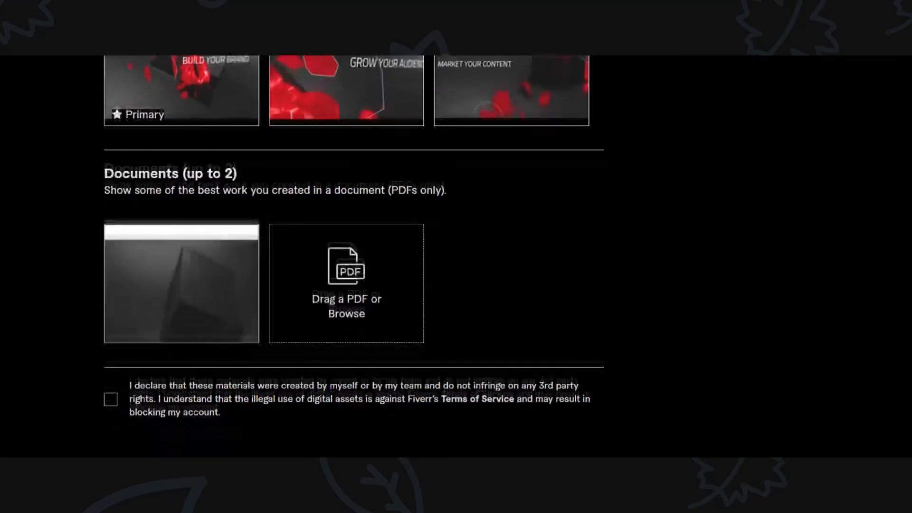
pyautogui.scroll(-2, 354, 257)
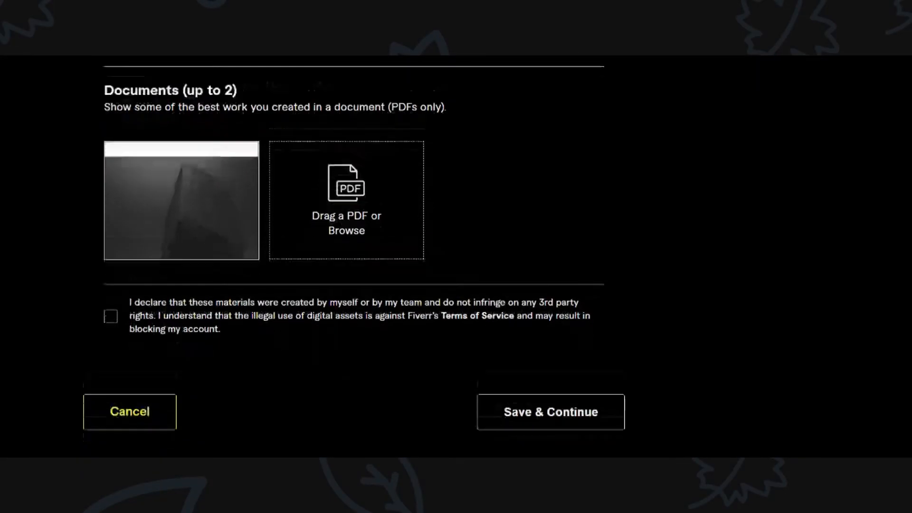
pyautogui.scroll(-1, 353, 257)
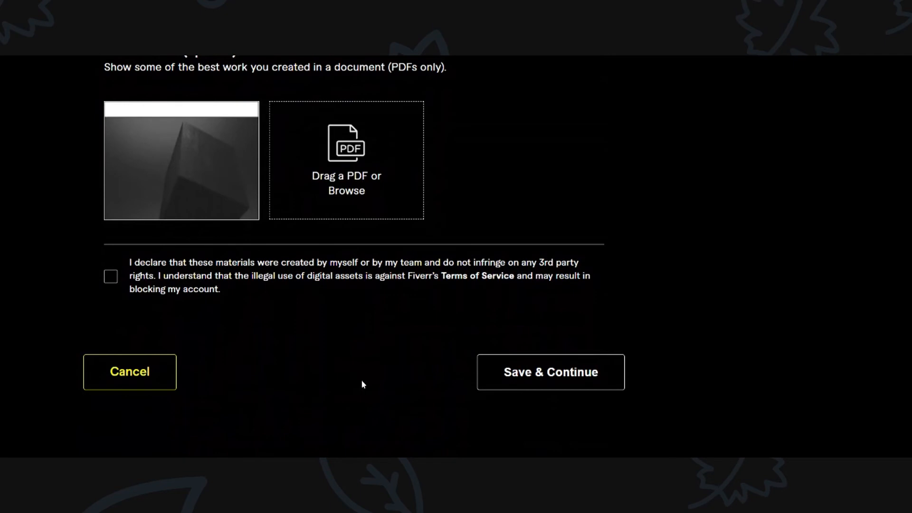
# Accept the declaration that the gallery materials are self-created and infringe no third-party rights, and save the gallery stage
pyautogui.click(525, 377)
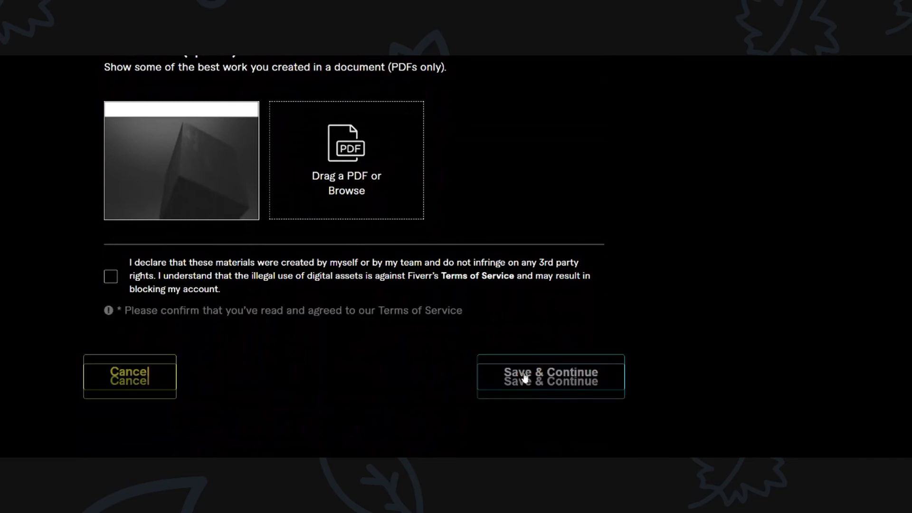
pyautogui.scroll(-1, 524, 378)
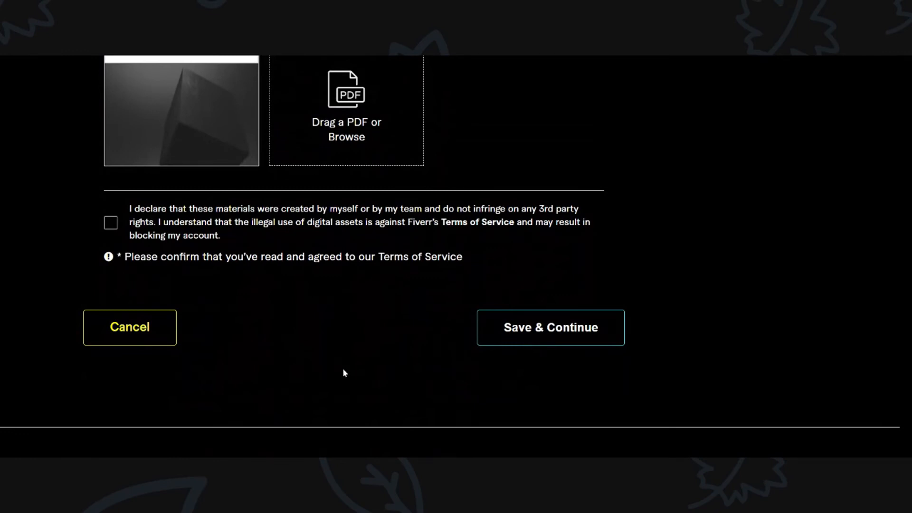
pyautogui.click(113, 225)
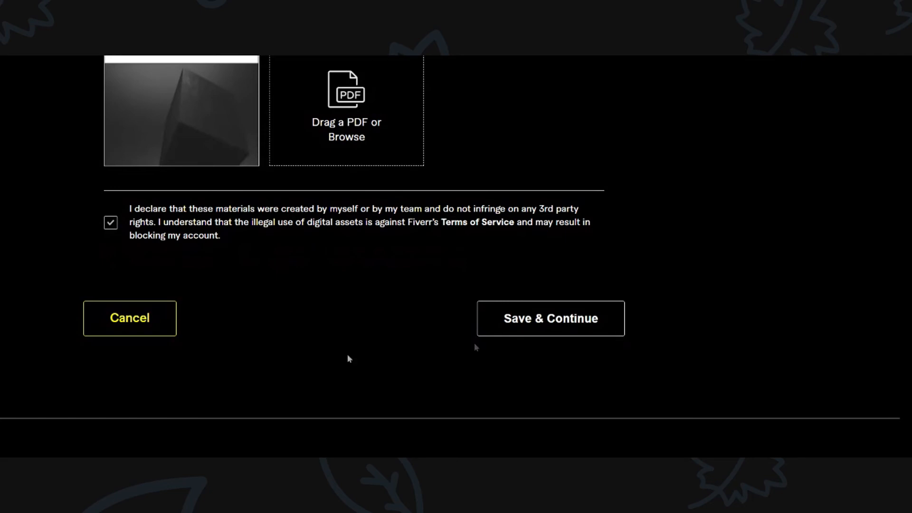
pyautogui.click(541, 333)
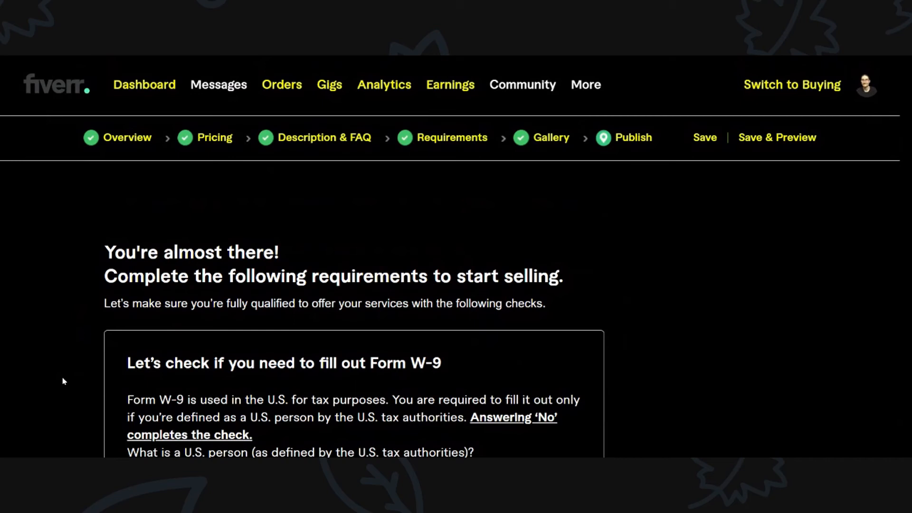
# Read the publish stage's Form W-9 check, including the U.S. person question and its No and Yes options
pyautogui.scroll(-1, 62, 381)
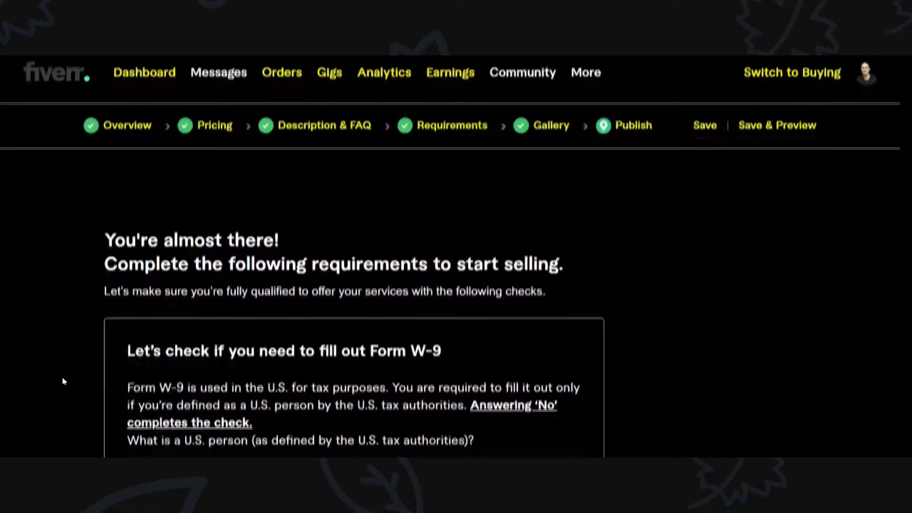
pyautogui.scroll(-1, 64, 381)
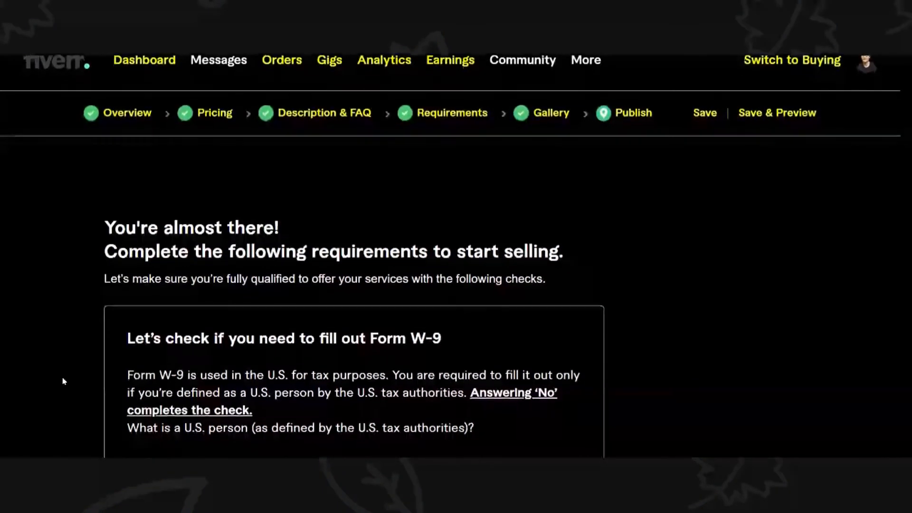
pyautogui.scroll(-2, 63, 381)
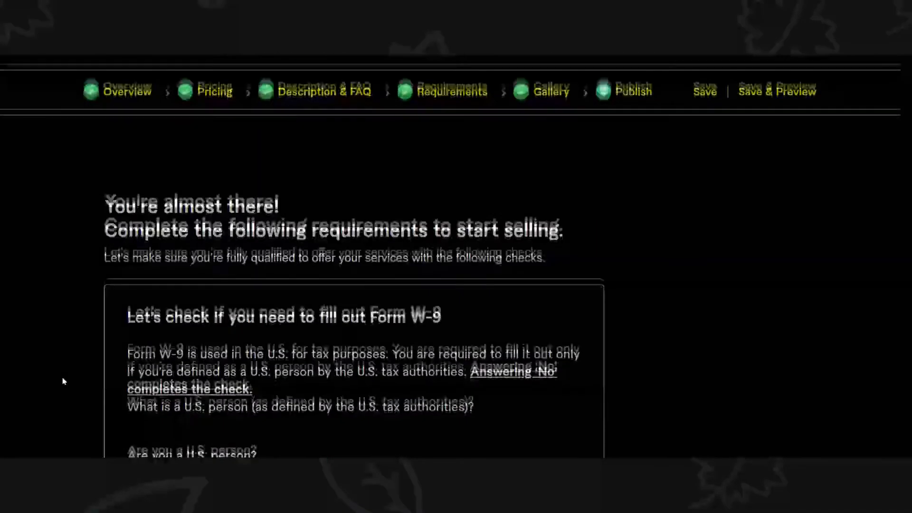
pyautogui.scroll(-2, 354, 285)
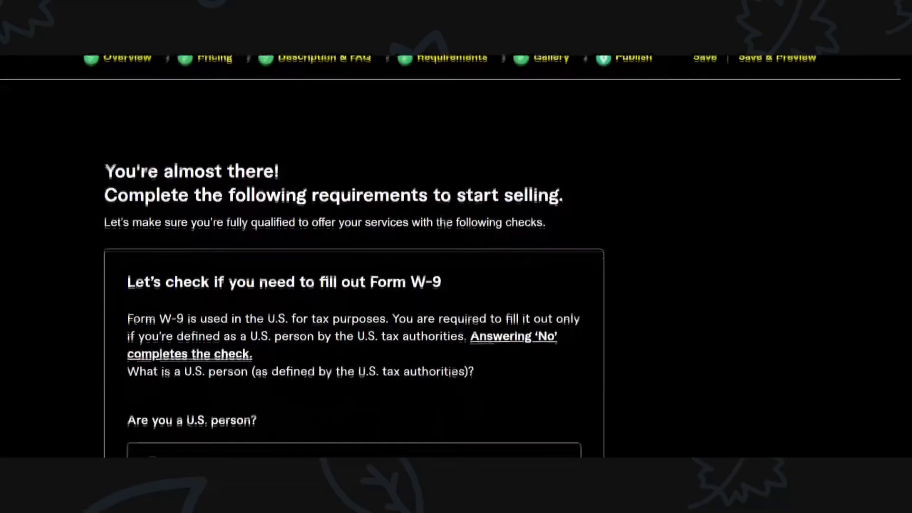
pyautogui.scroll(-2, 354, 285)
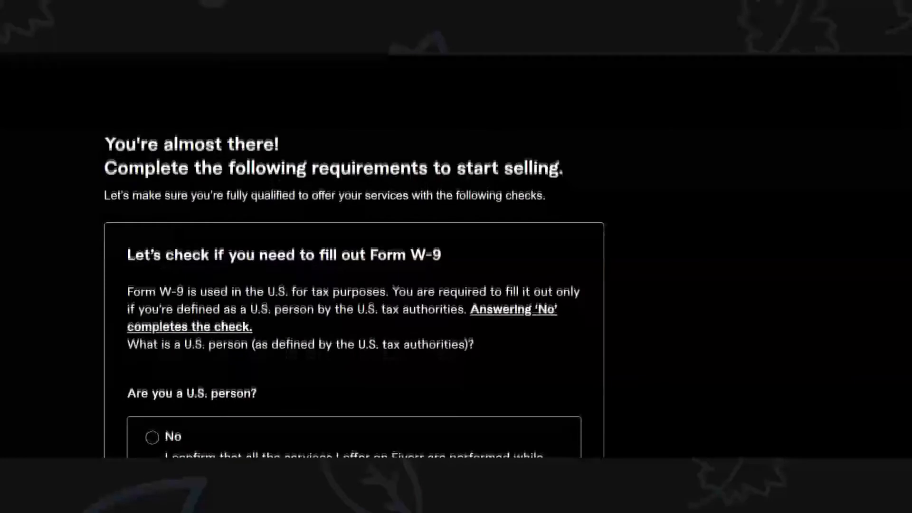
pyautogui.scroll(-1, 354, 285)
pyautogui.scroll(-2, 354, 285)
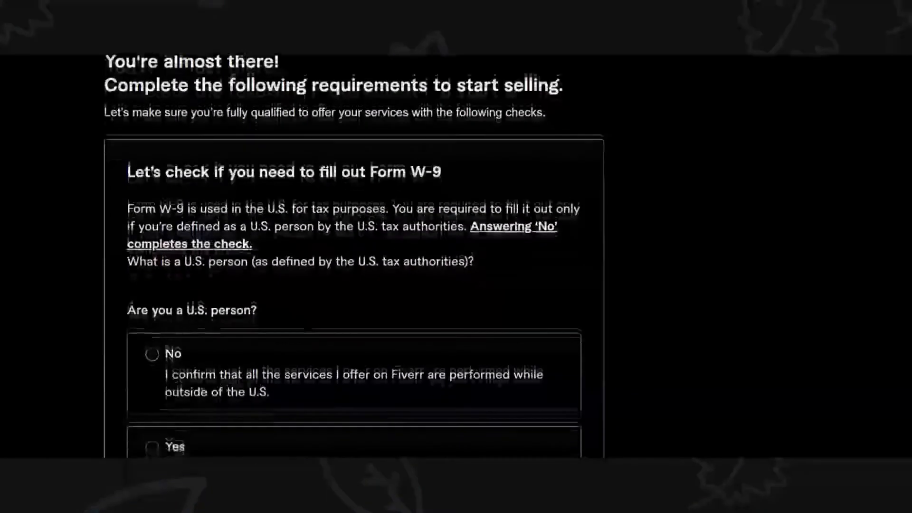
pyautogui.scroll(-3, 354, 285)
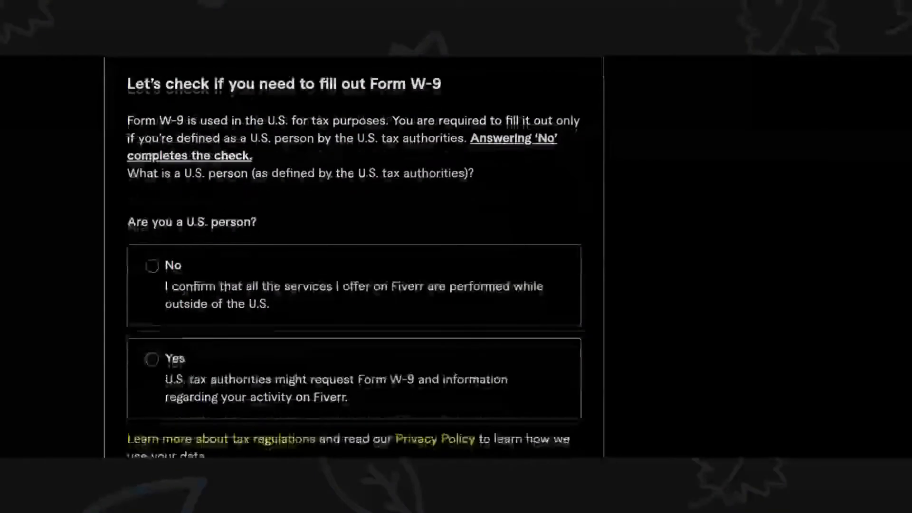
pyautogui.scroll(-1, 354, 285)
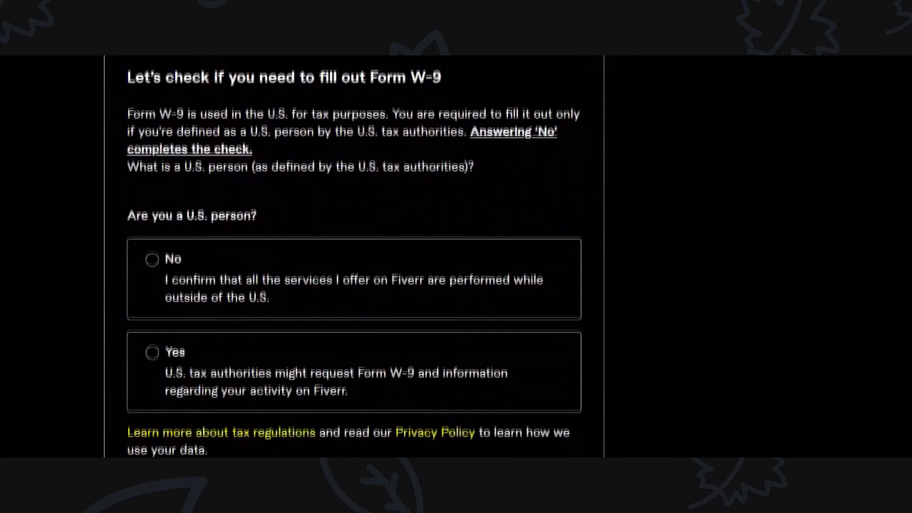
pyautogui.scroll(-2, 354, 285)
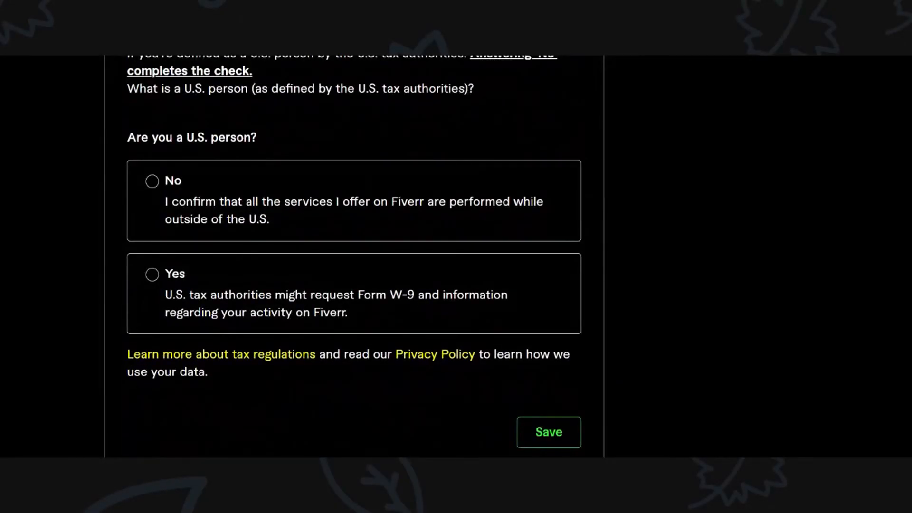
pyautogui.scroll(-1, 354, 285)
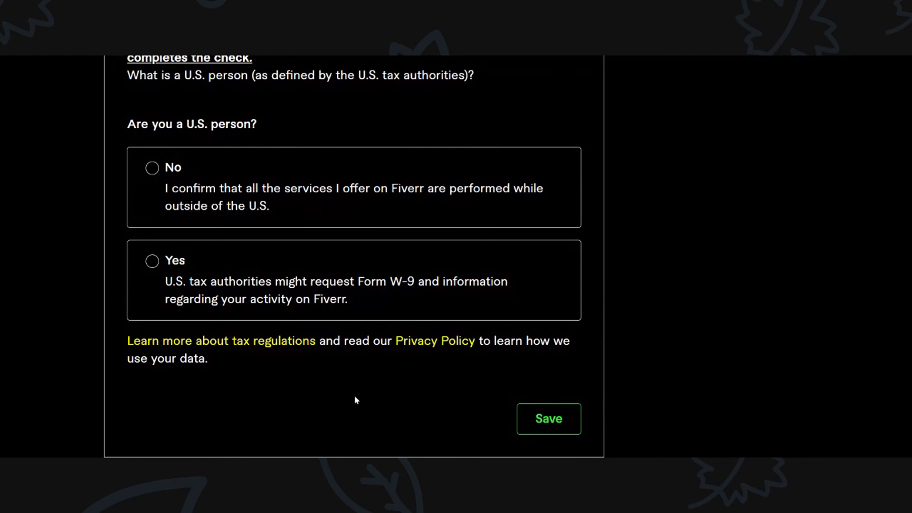
pyautogui.scroll(-1, 355, 398)
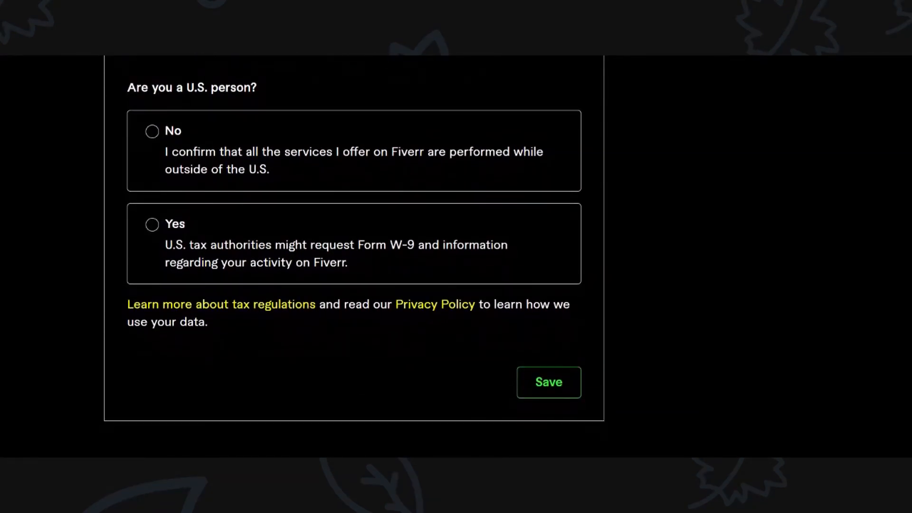
pyautogui.scroll(-1, 353, 257)
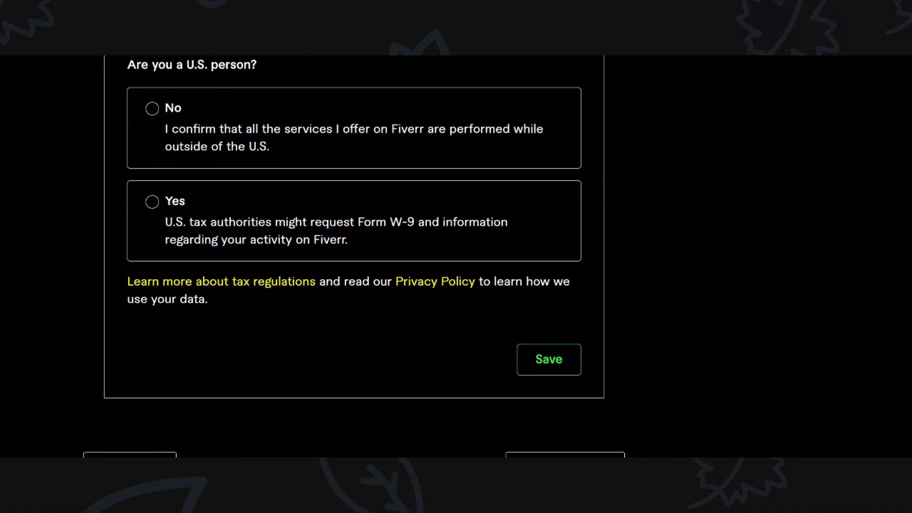
# Review the publish stage's remaining selling requirements, from the introduction to the Form W-9 check through its tax regulation and privacy notes
pyautogui.scroll(5, 354, 256)
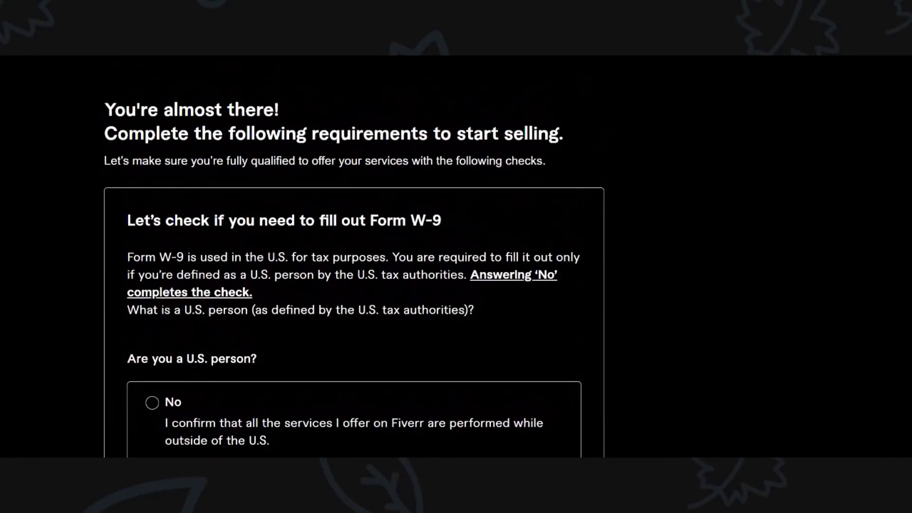
pyautogui.scroll(3, 354, 257)
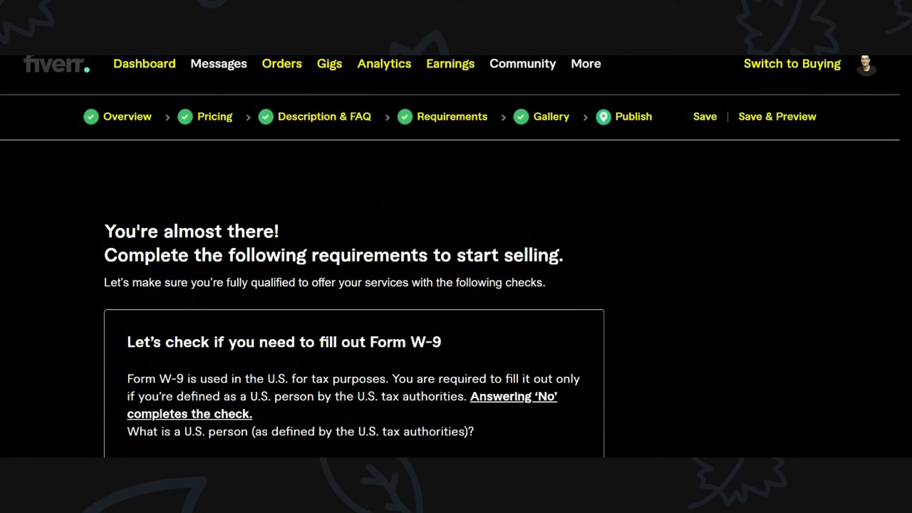
pyautogui.scroll(-1, 354, 257)
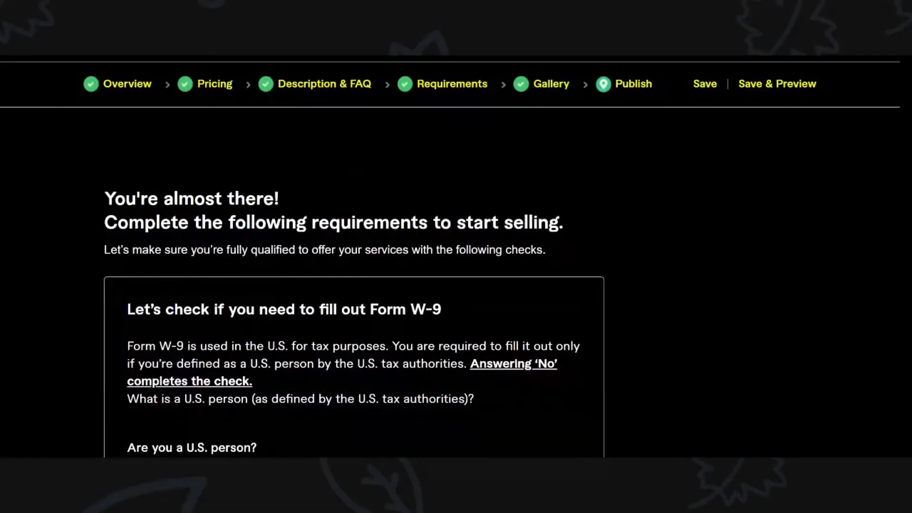
pyautogui.scroll(-3, 354, 257)
pyautogui.scroll(-3, 354, 257)
pyautogui.scroll(-3, 354, 256)
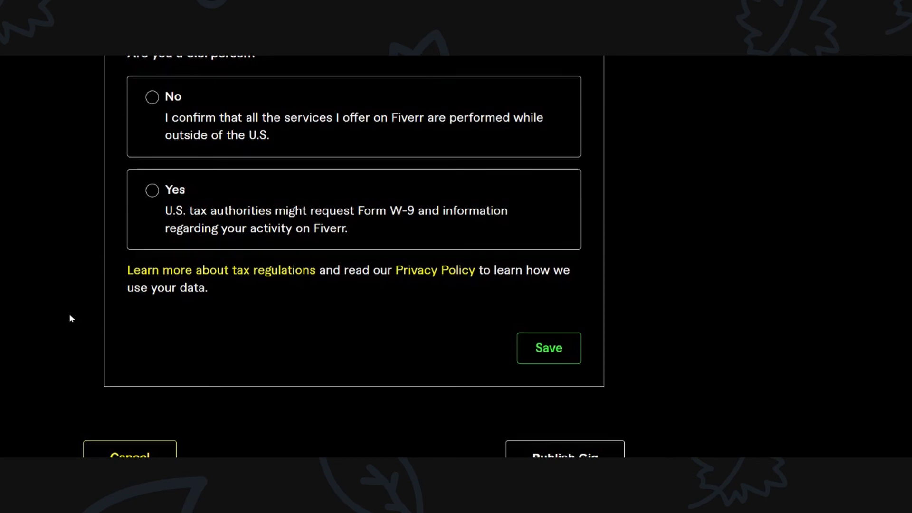
pyautogui.scroll(2, 69, 318)
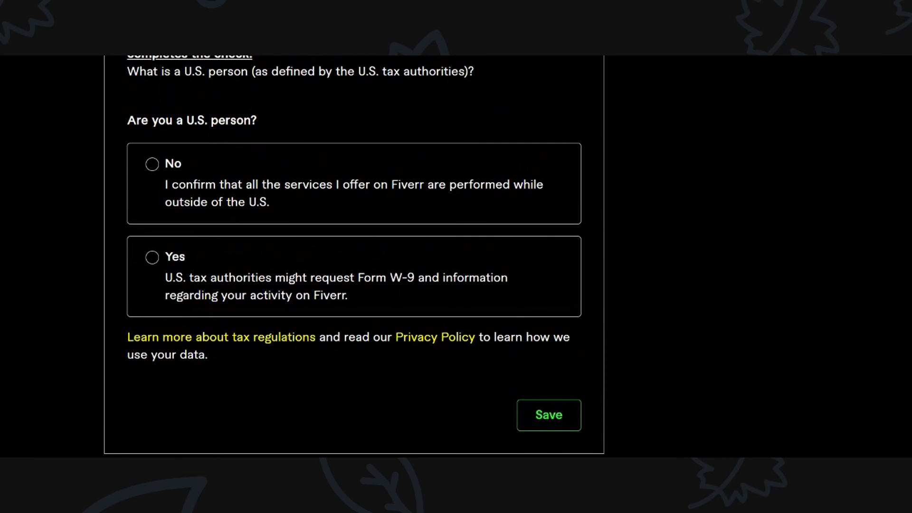
pyautogui.scroll(-1, 353, 255)
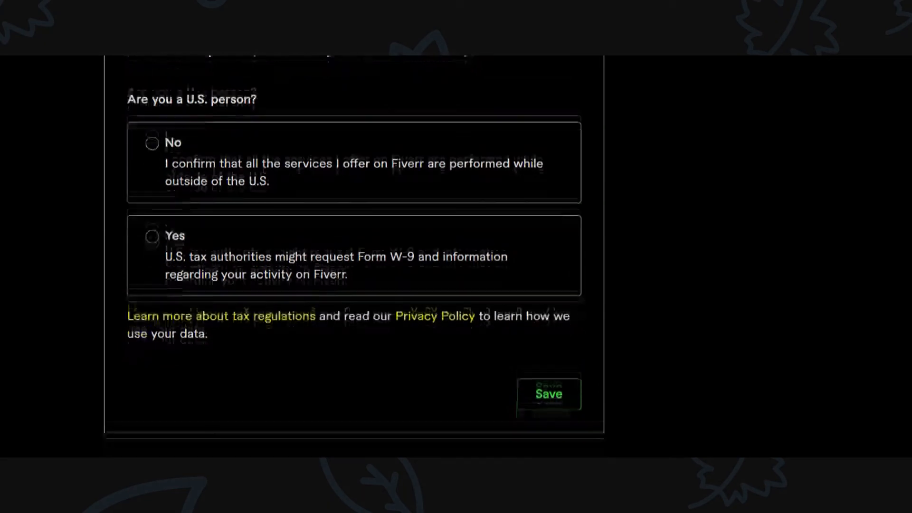